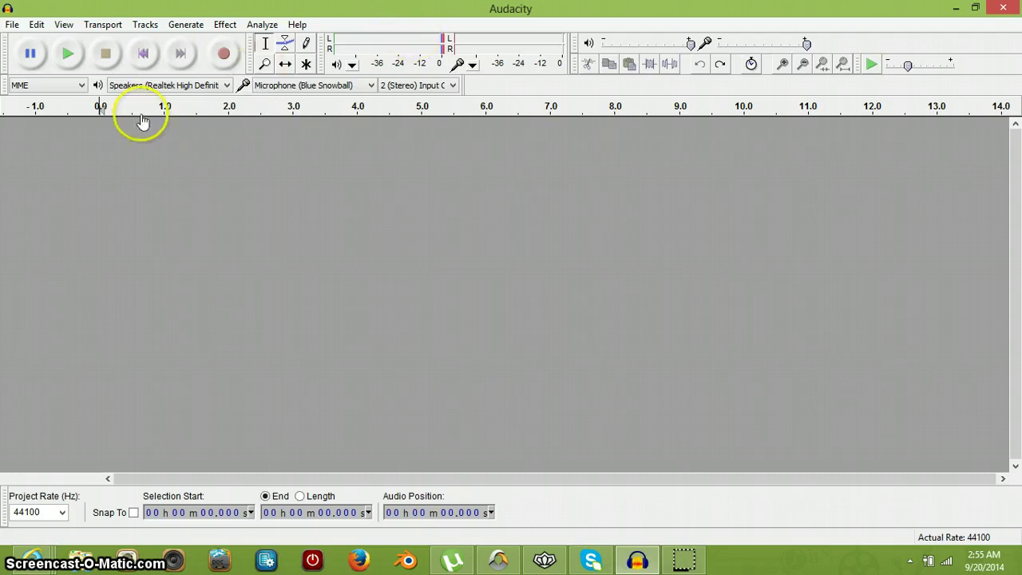
# - Record a roughly 15.5-second stereo voice take, then play it back from the start
pyautogui.click(227, 53)
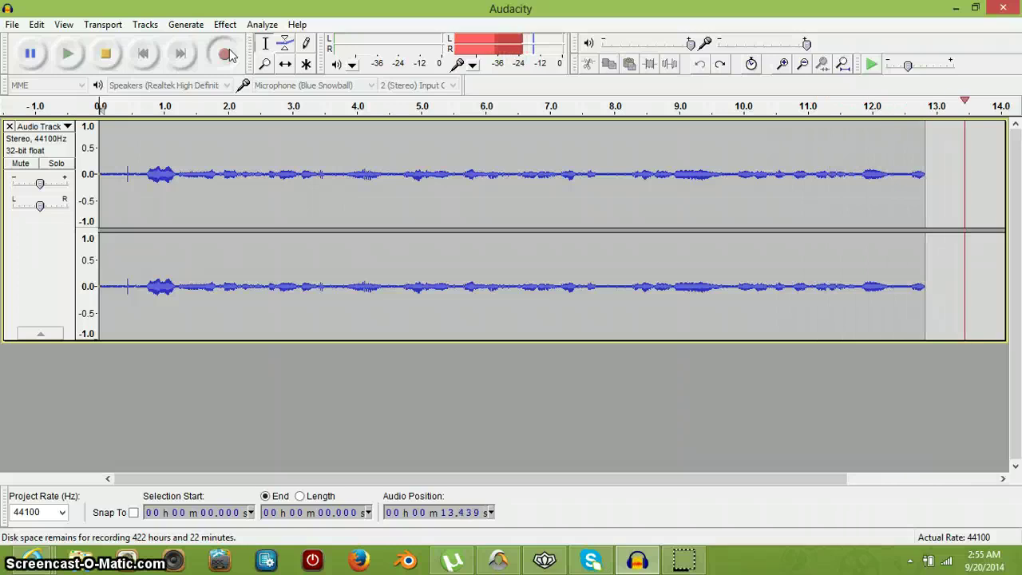
pyautogui.click(110, 53)
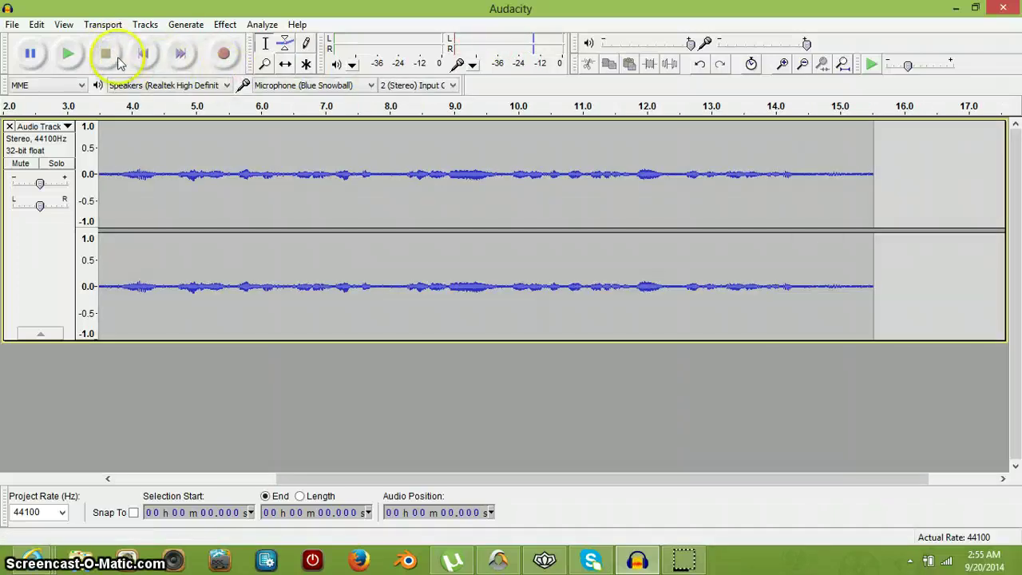
pyautogui.click(70, 54)
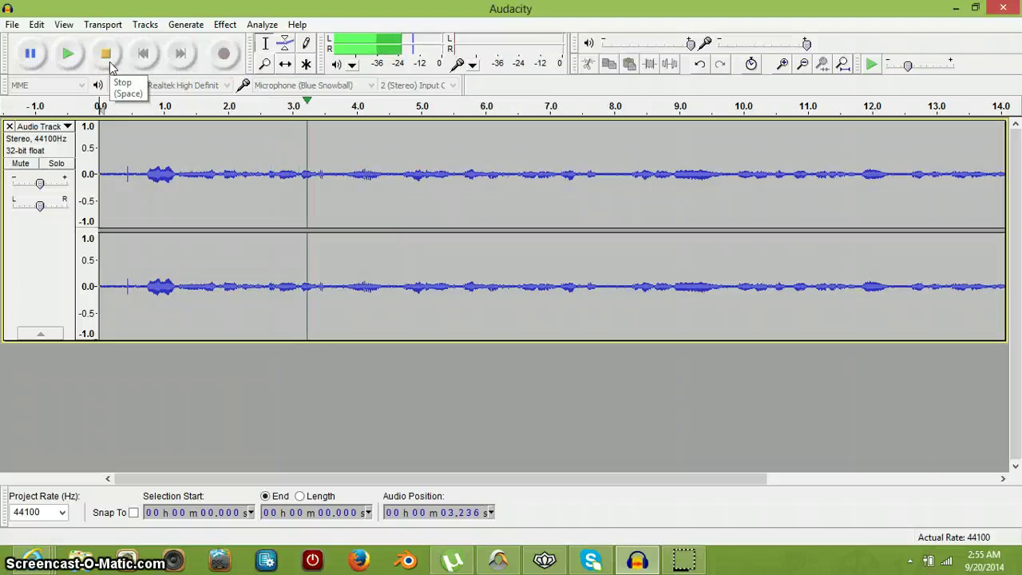
pyautogui.click(110, 65)
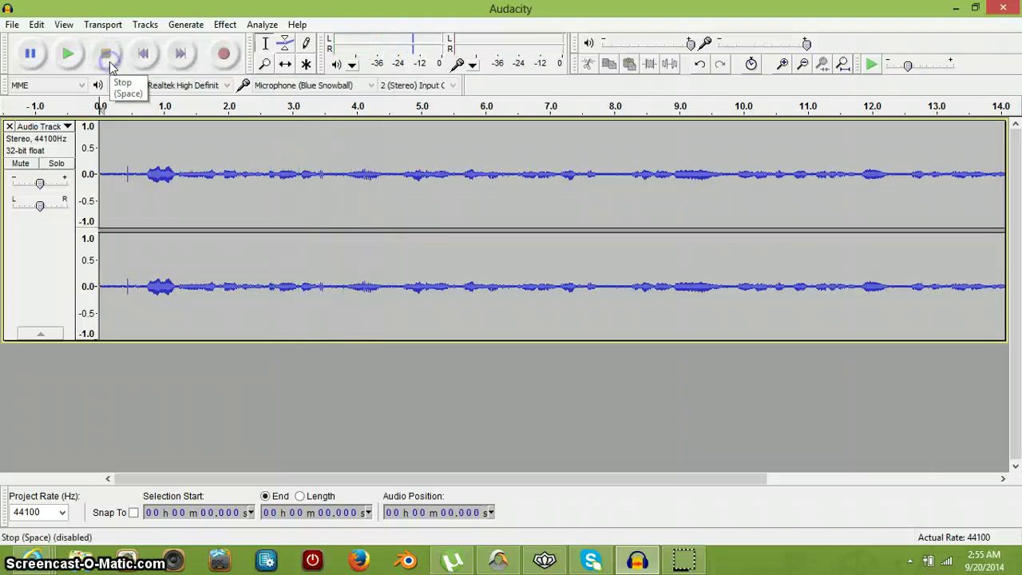
pyautogui.click(70, 51)
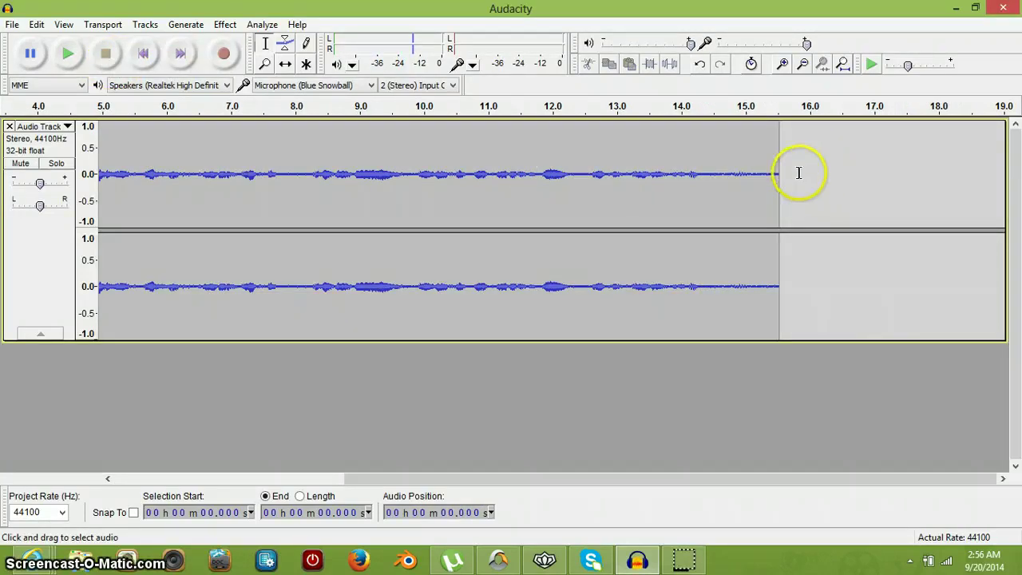
# - Audition the quiet tail from 14.83 to 15.82 s, then select the silent opening 0–0.72 s
pyautogui.moveTo(798, 171); pyautogui.dragTo(734, 177)
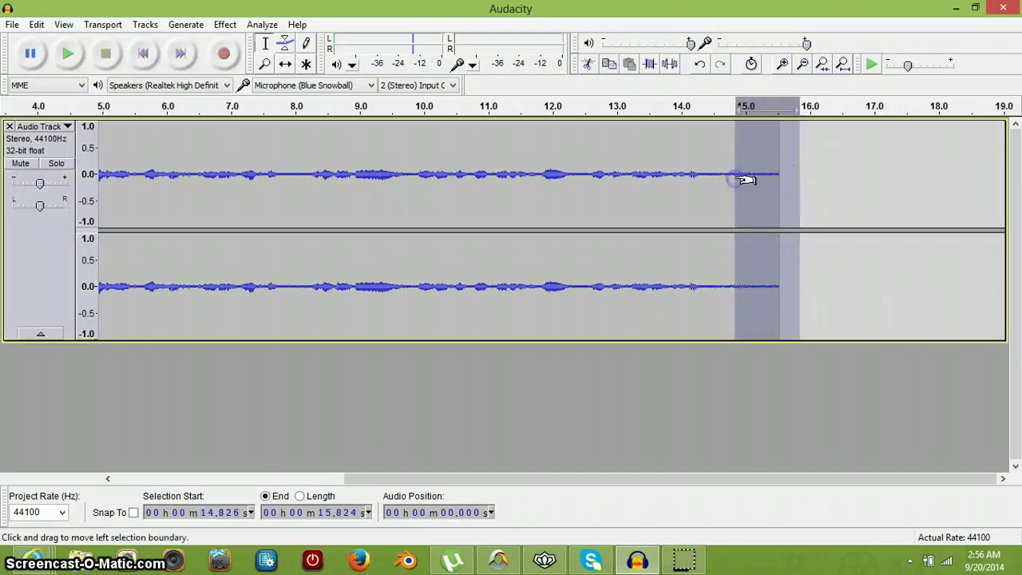
pyautogui.click(69, 53)
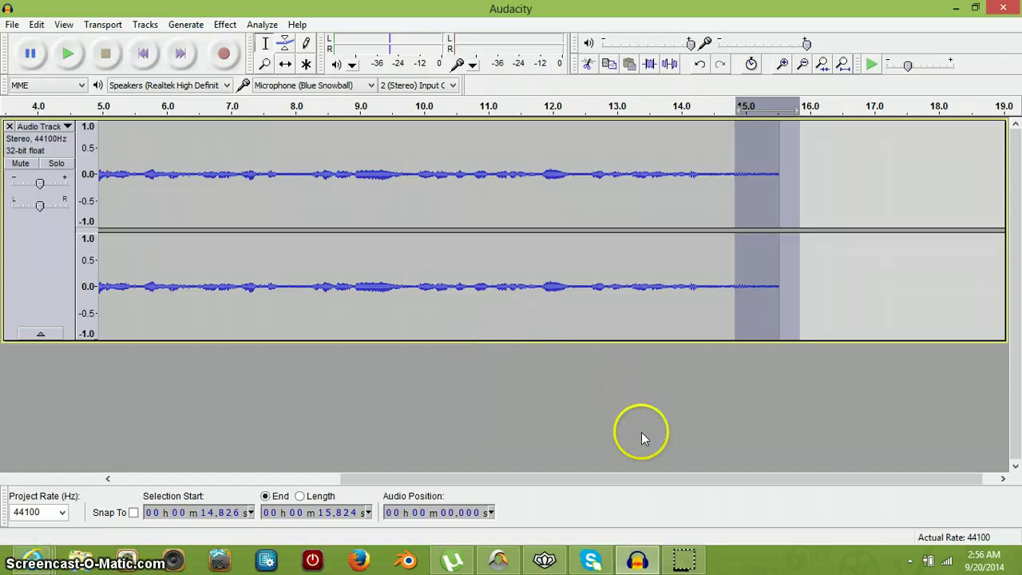
pyautogui.moveTo(679, 477); pyautogui.dragTo(403, 498)
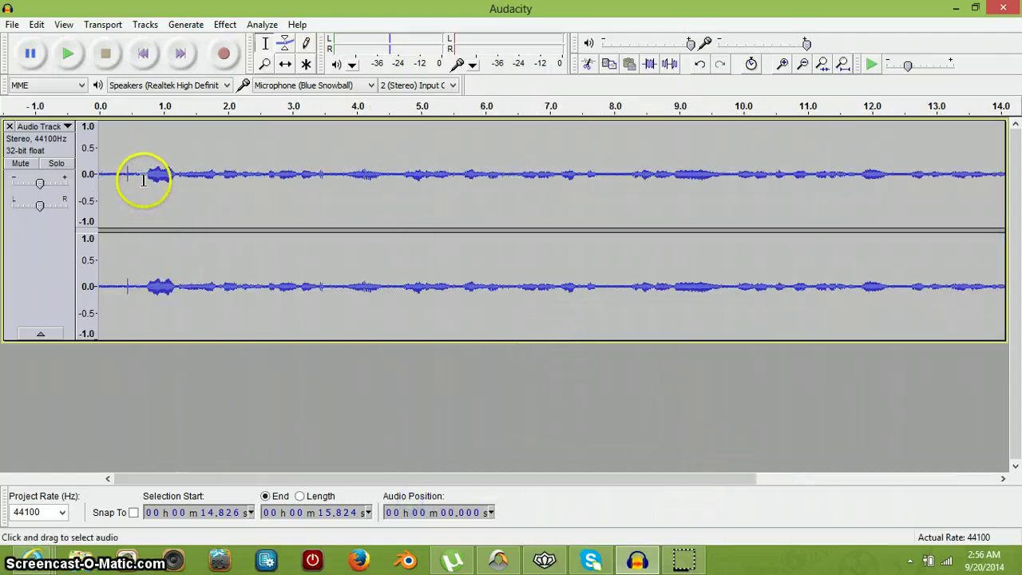
pyautogui.moveTo(143, 179); pyautogui.dragTo(88, 187)
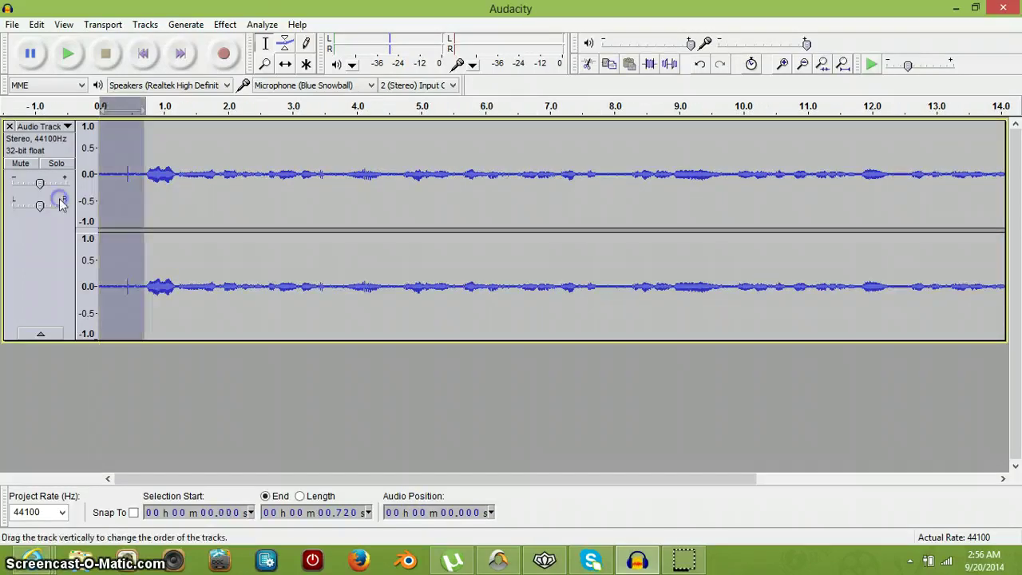
pyautogui.click(62, 55)
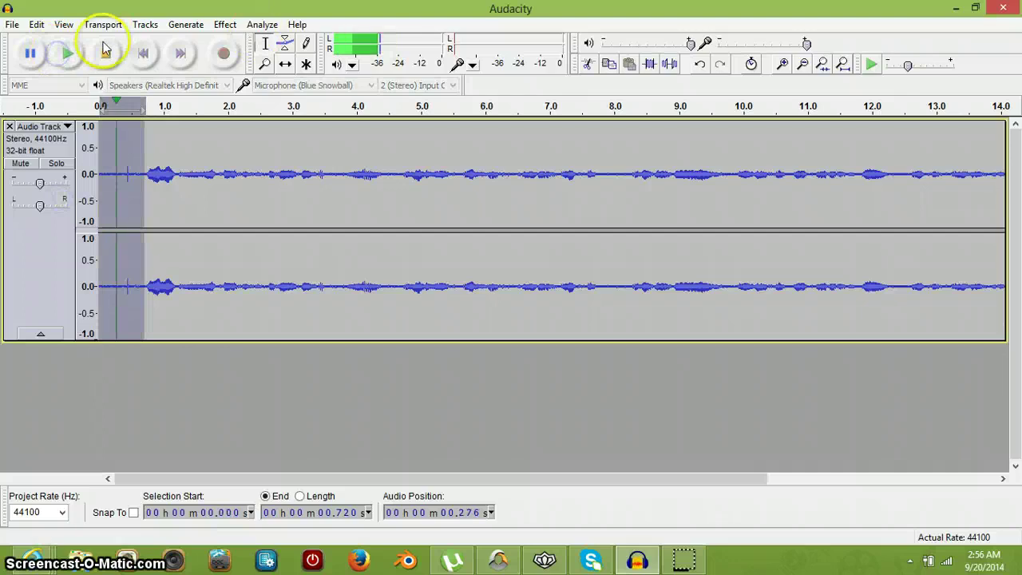
pyautogui.click(226, 25)
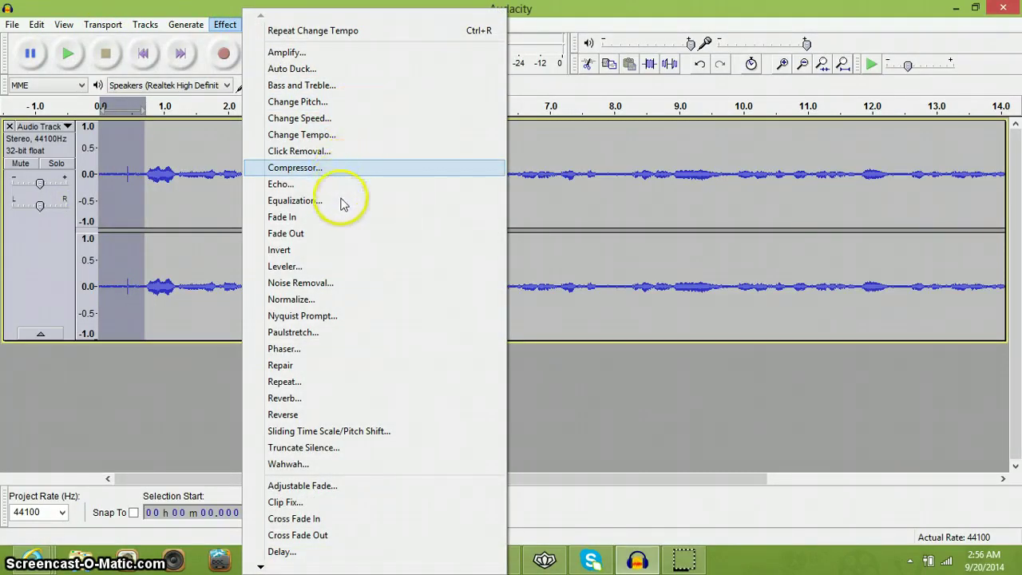
pyautogui.click(341, 284)
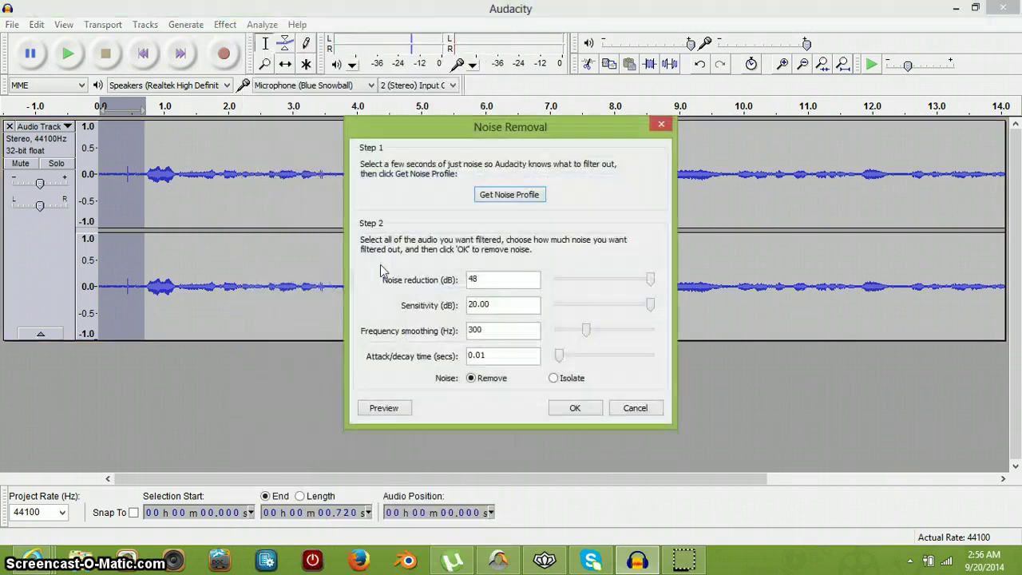
pyautogui.click(511, 196)
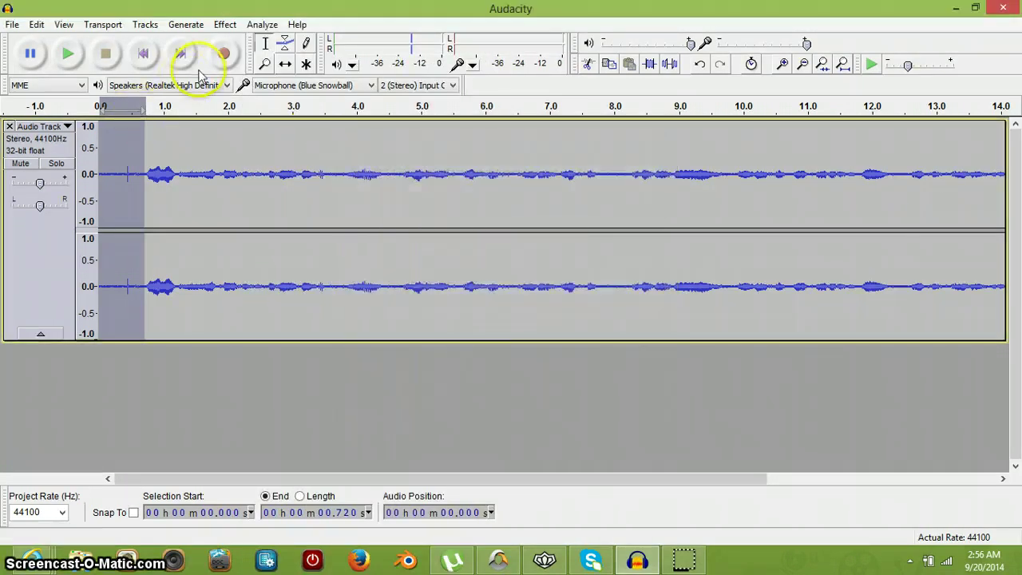
pyautogui.click(176, 140)
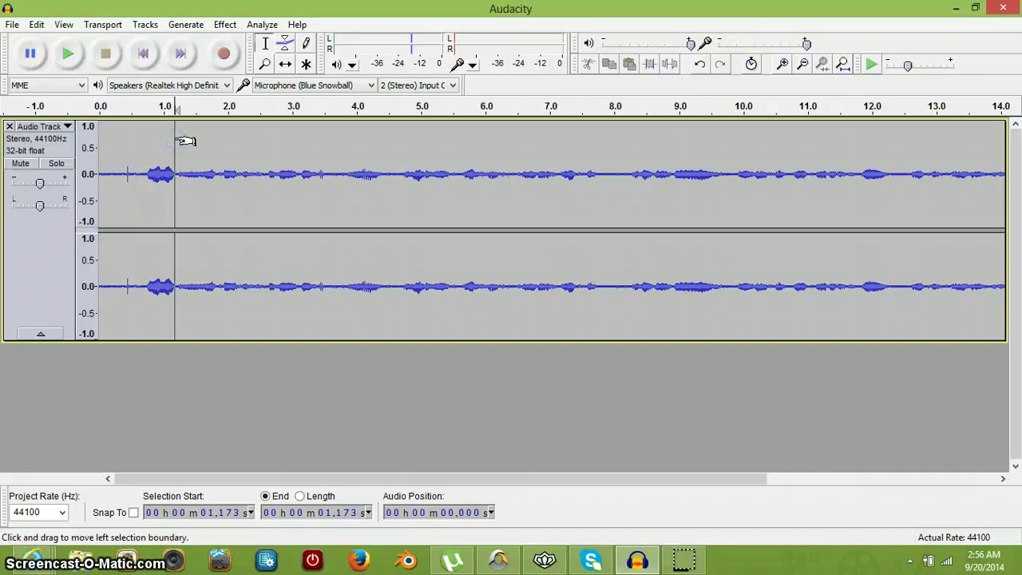
pyautogui.hotkey('ctrl', 'a')
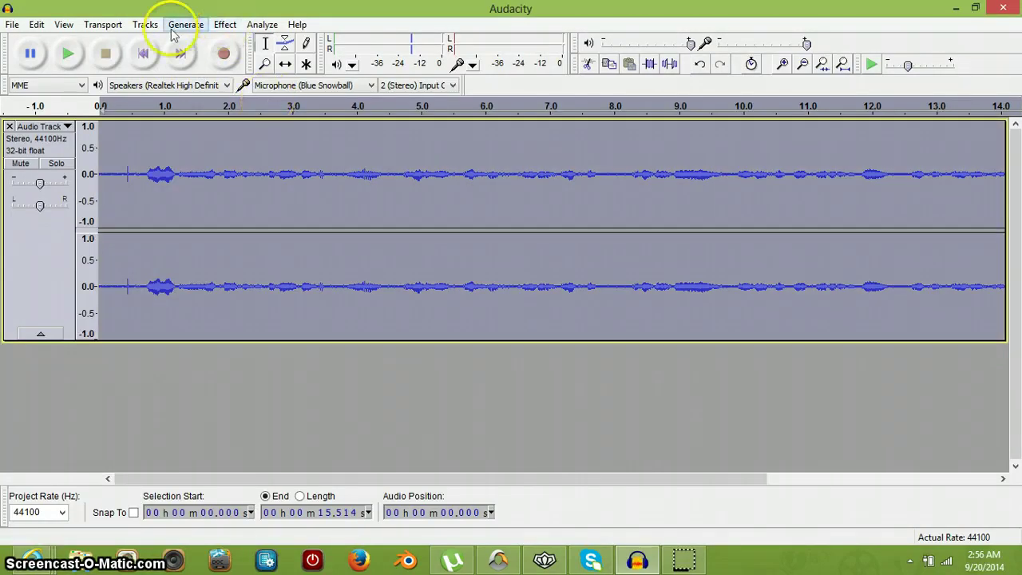
pyautogui.click(36, 24)
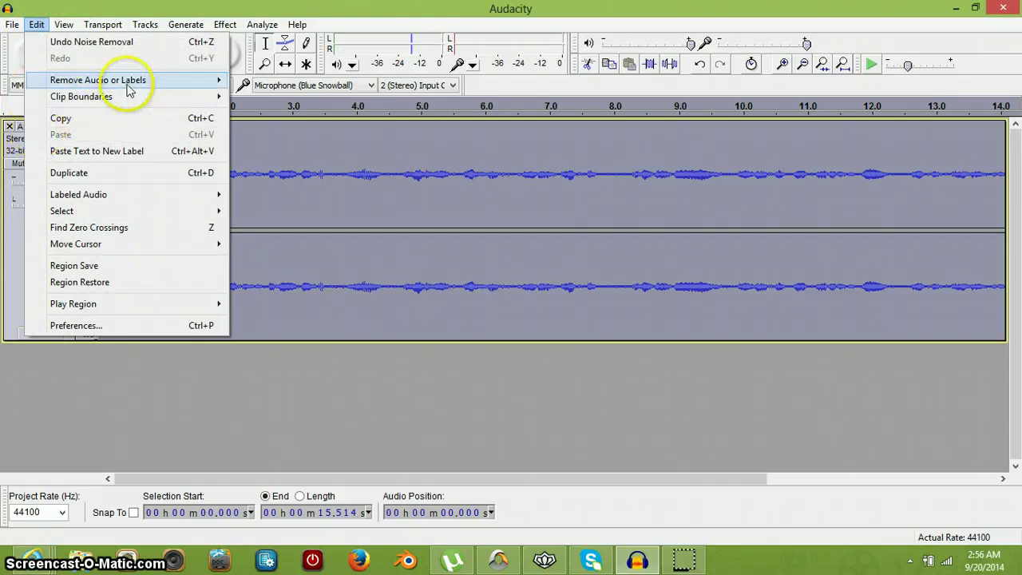
pyautogui.moveTo(214, 27)
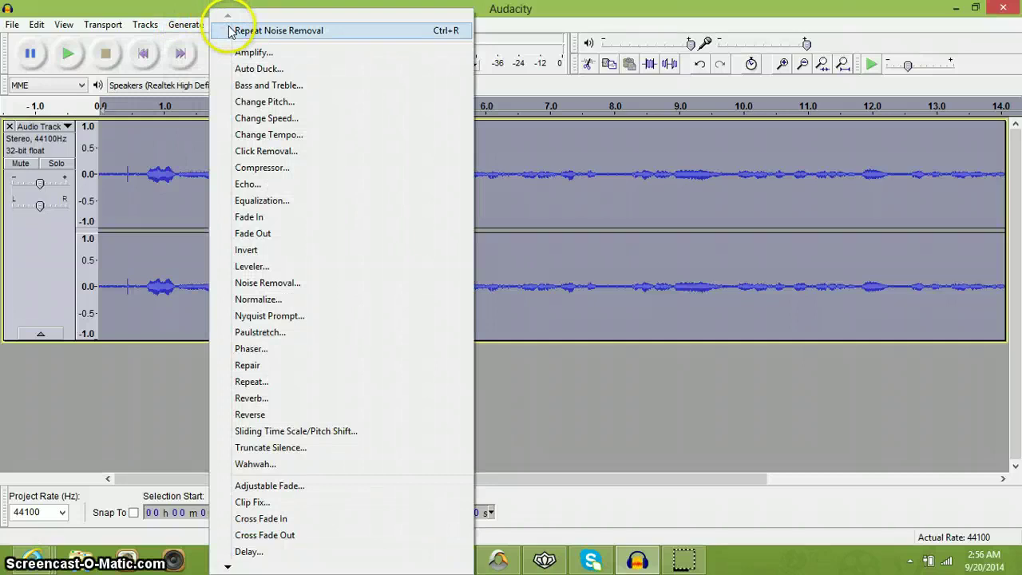
pyautogui.click(232, 31)
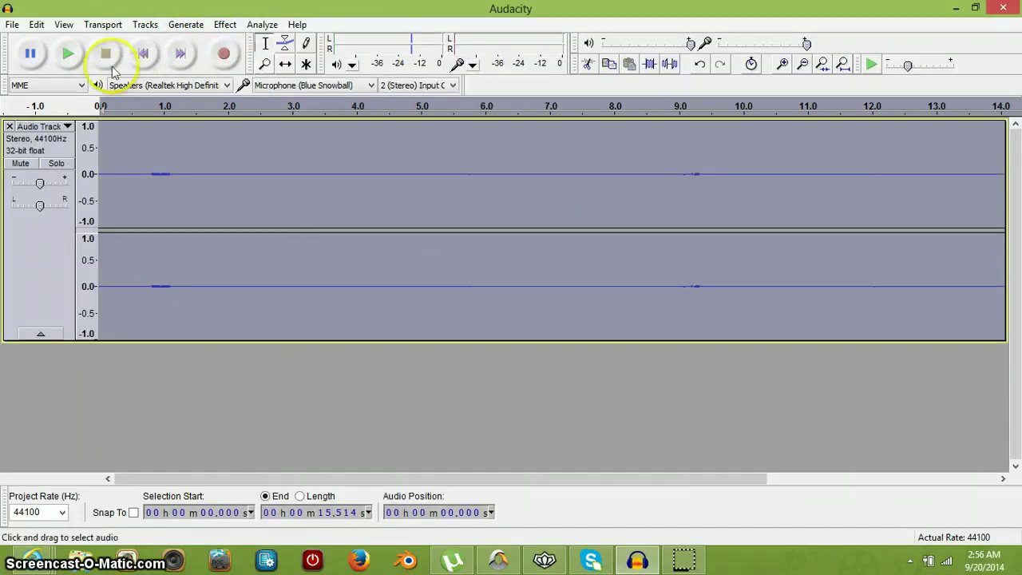
pyautogui.click(72, 53)
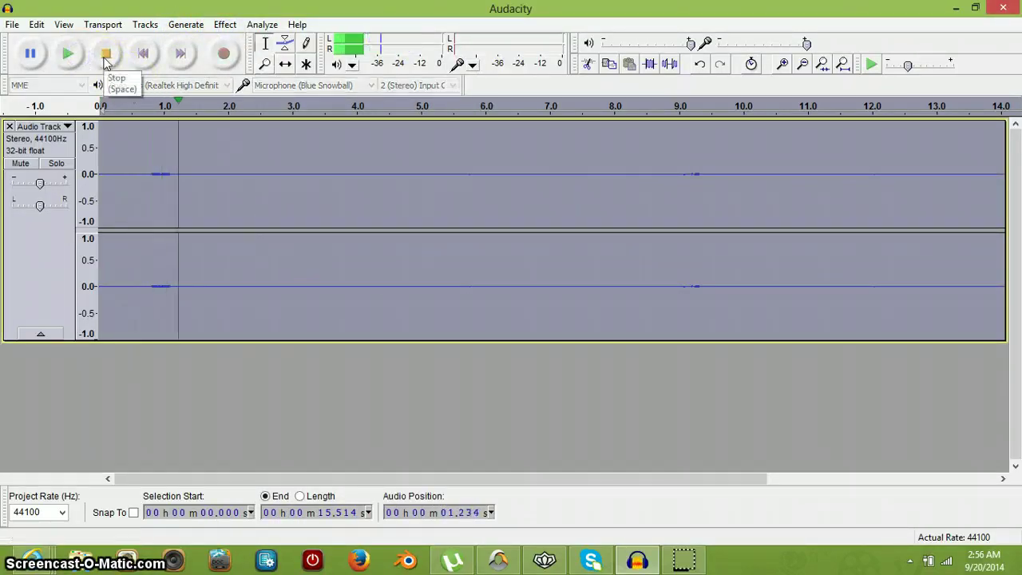
pyautogui.click(102, 56)
pyautogui.click(37, 24)
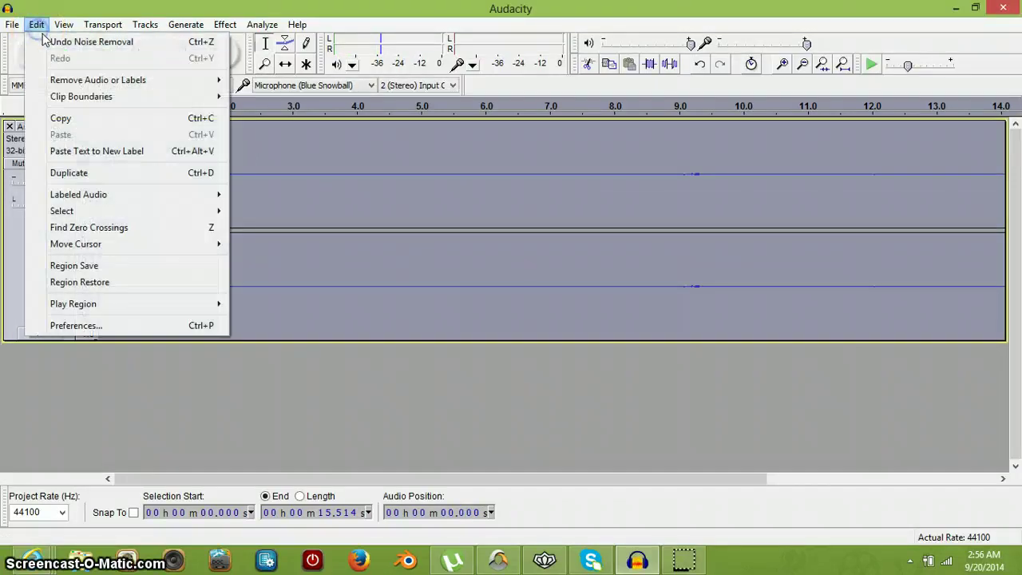
pyautogui.click(49, 42)
pyautogui.click(222, 173)
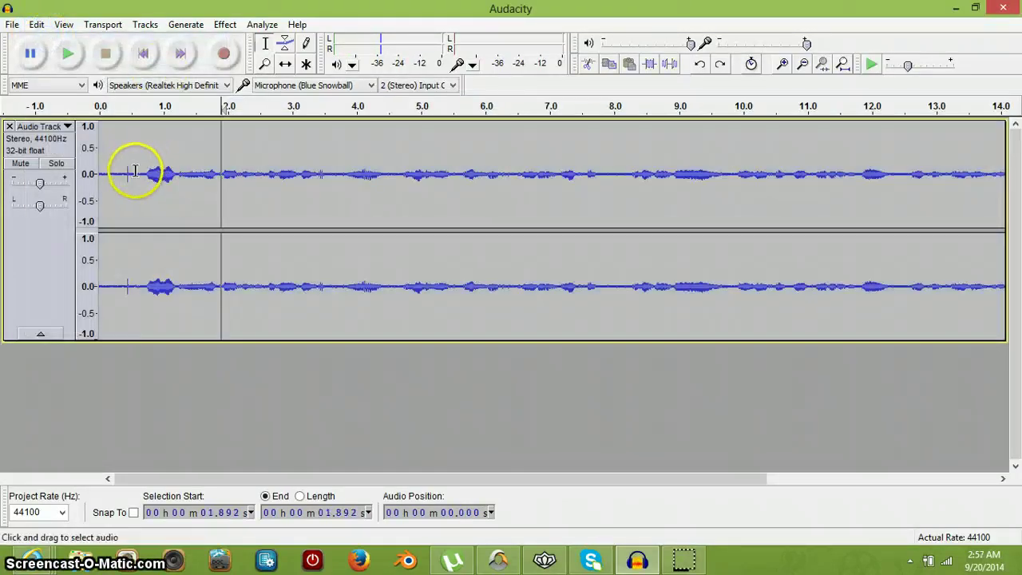
pyautogui.moveTo(141, 174); pyautogui.dragTo(37, 188)
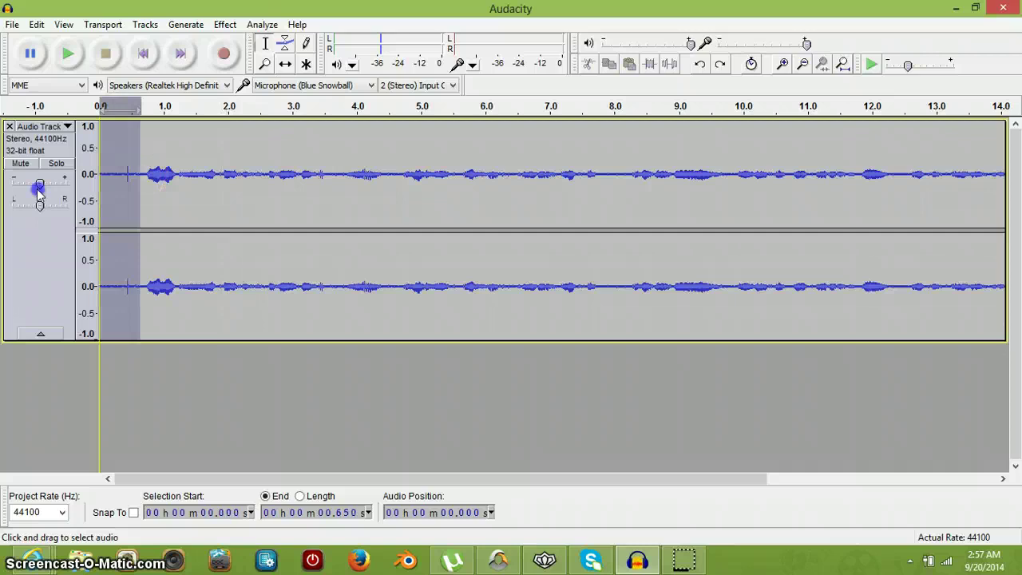
pyautogui.click(225, 24)
pyautogui.click(225, 25)
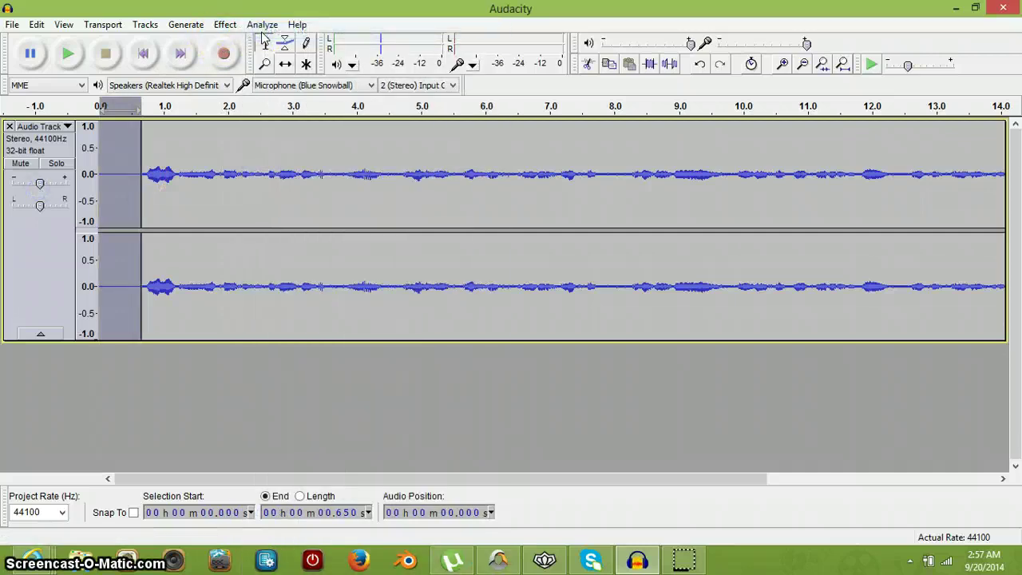
pyautogui.click(232, 140)
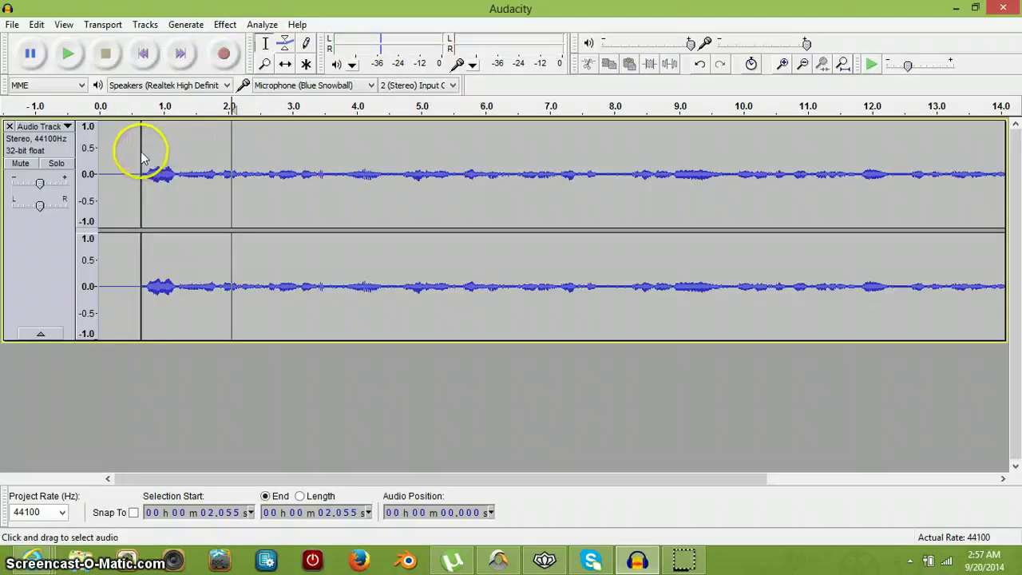
pyautogui.click(100, 106)
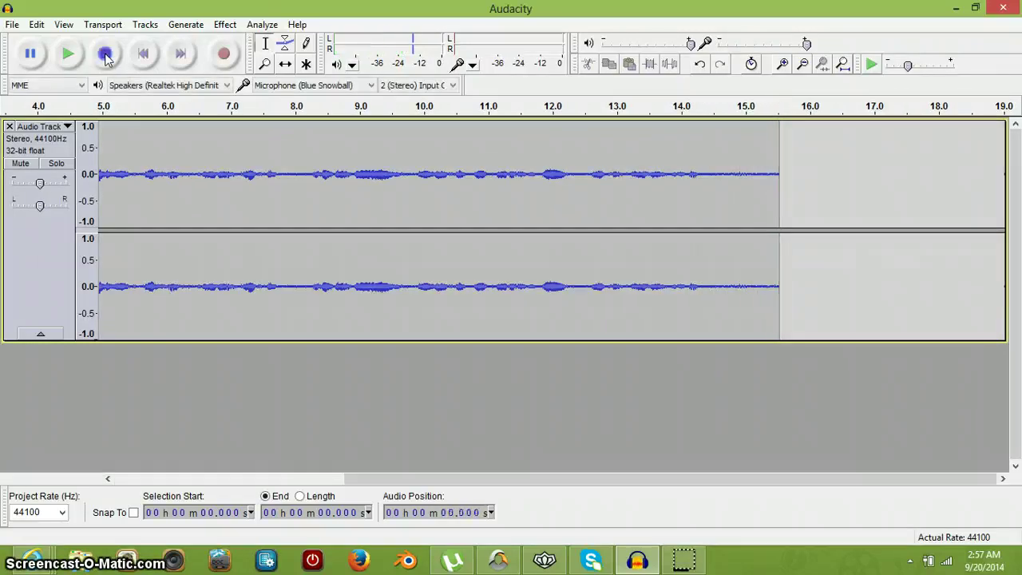
# - Silence the trailing audio from 14.3 s to 16.2 s with Ctrl+L
pyautogui.moveTo(701, 175); pyautogui.dragTo(823, 175)
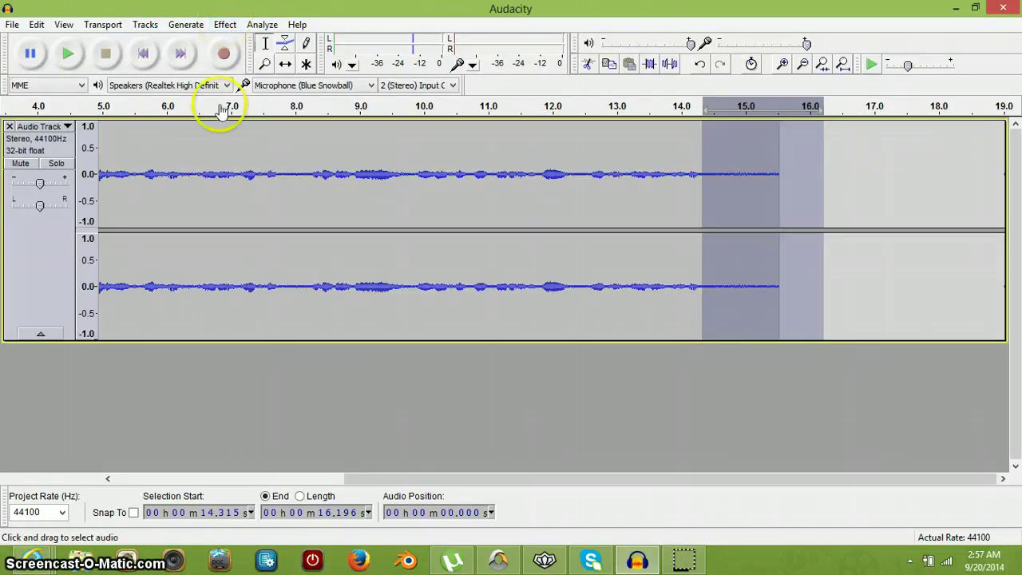
pyautogui.hotkey('ctrl', 'l')
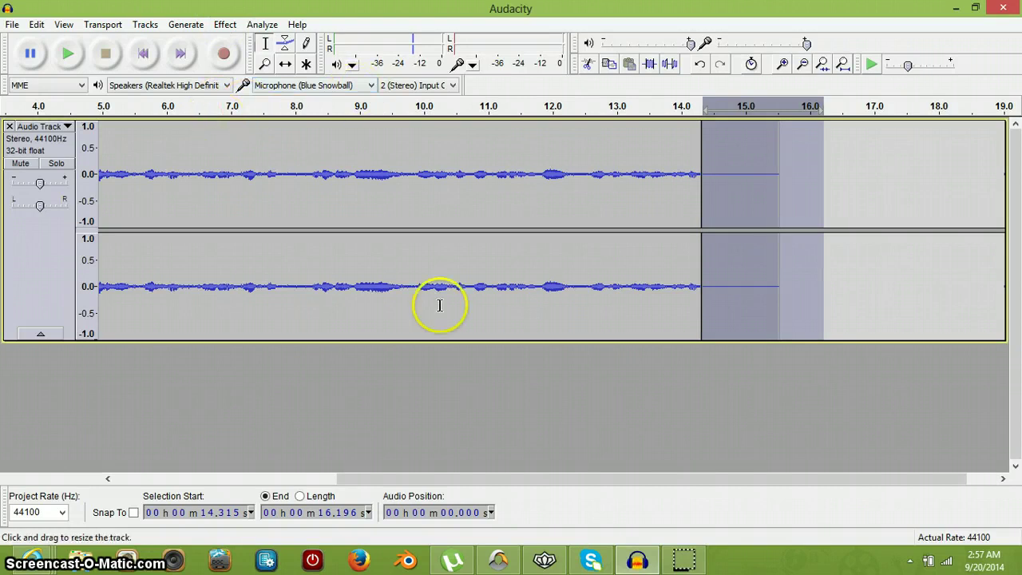
pyautogui.moveTo(570, 479); pyautogui.dragTo(298, 480)
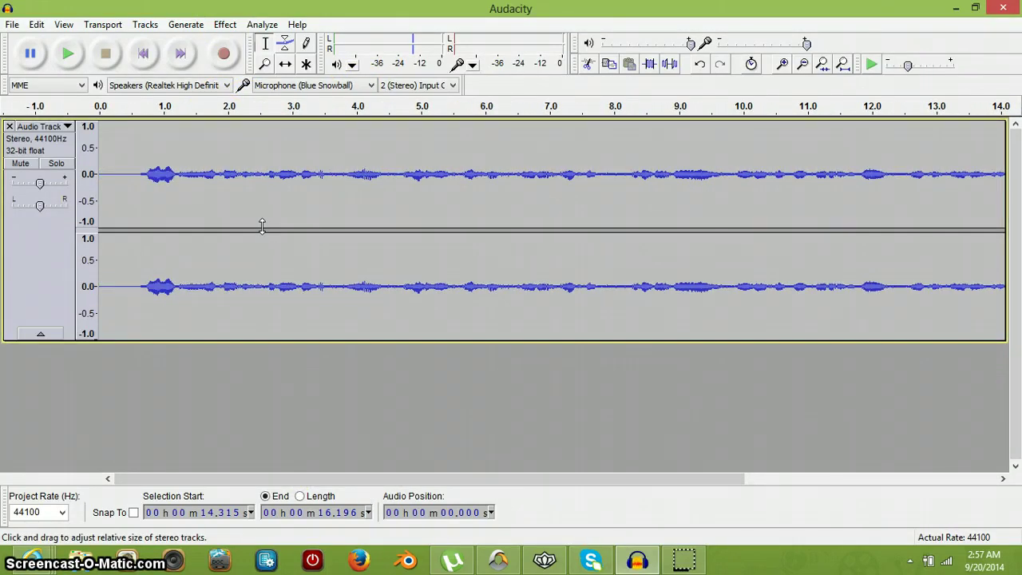
pyautogui.click(240, 226)
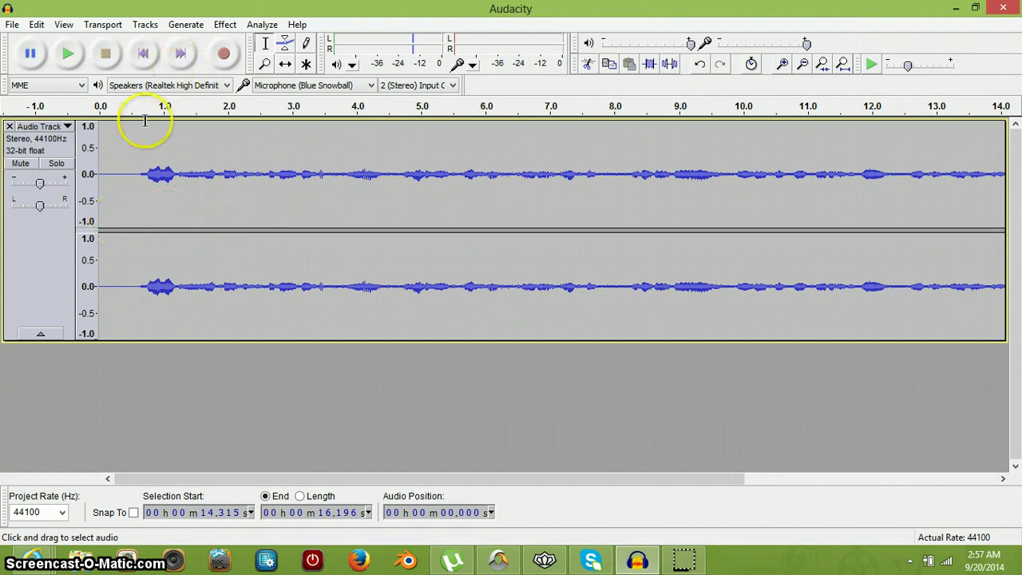
# - Play back the silenced ending, then place the cursor at 0.580 s
pyautogui.click(68, 53)
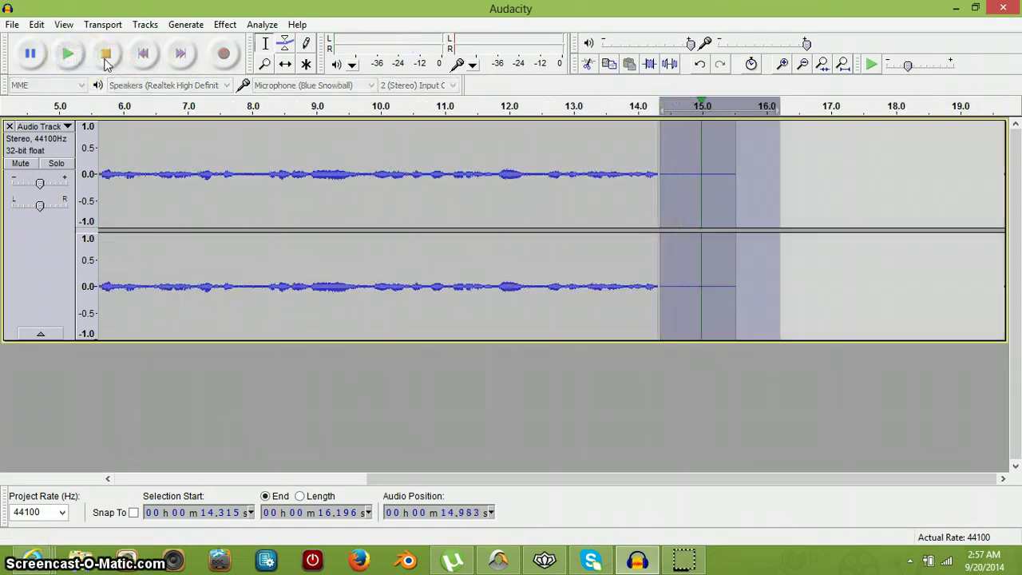
pyautogui.click(393, 142)
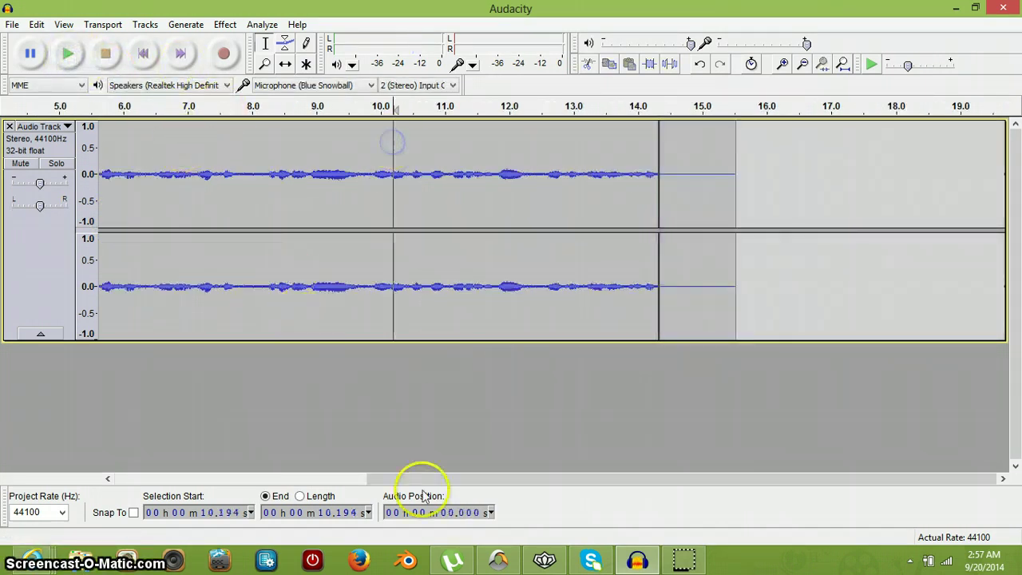
pyautogui.moveTo(498, 479)
pyautogui.mouseDown()
pyautogui.moveTo(336, 495)
pyautogui.moveTo(210, 476)
pyautogui.mouseUp()
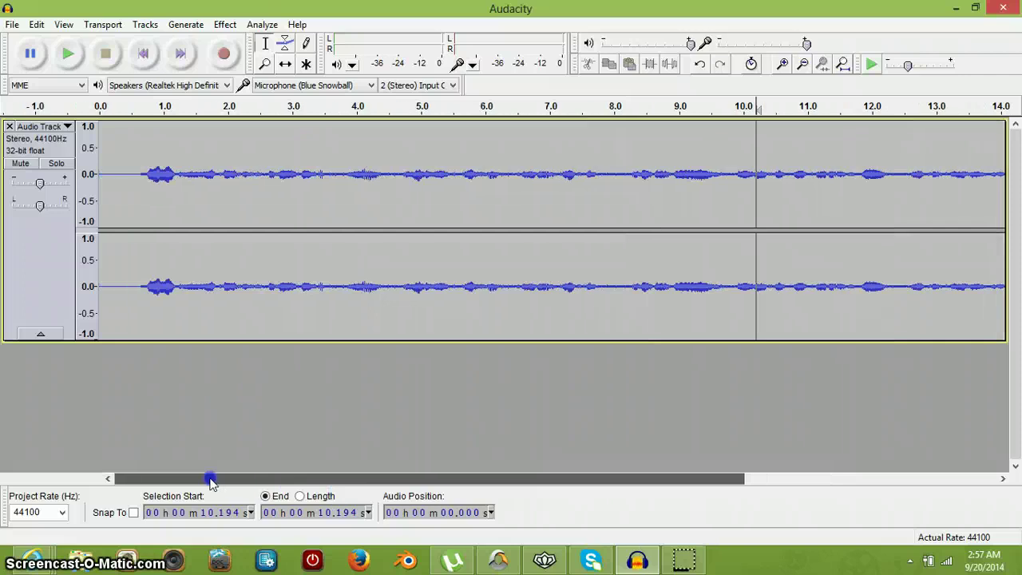
pyautogui.click(201, 226)
pyautogui.click(136, 174)
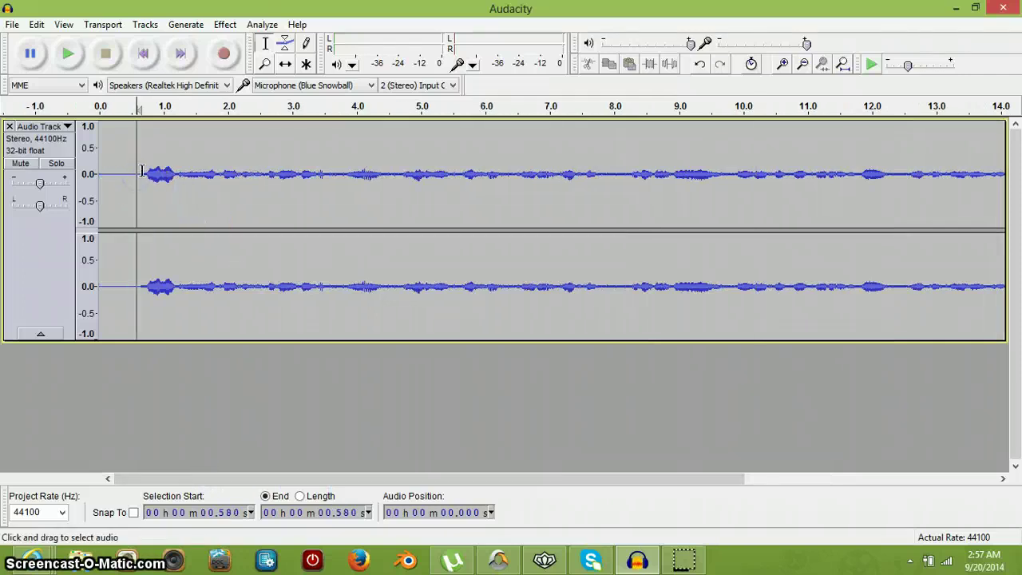
pyautogui.click(225, 26)
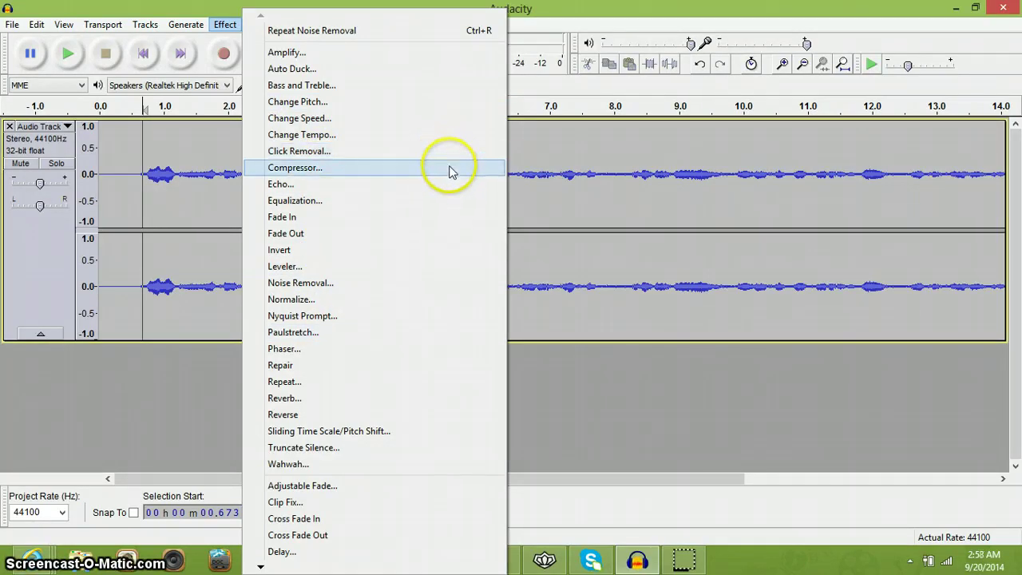
pyautogui.click(450, 168)
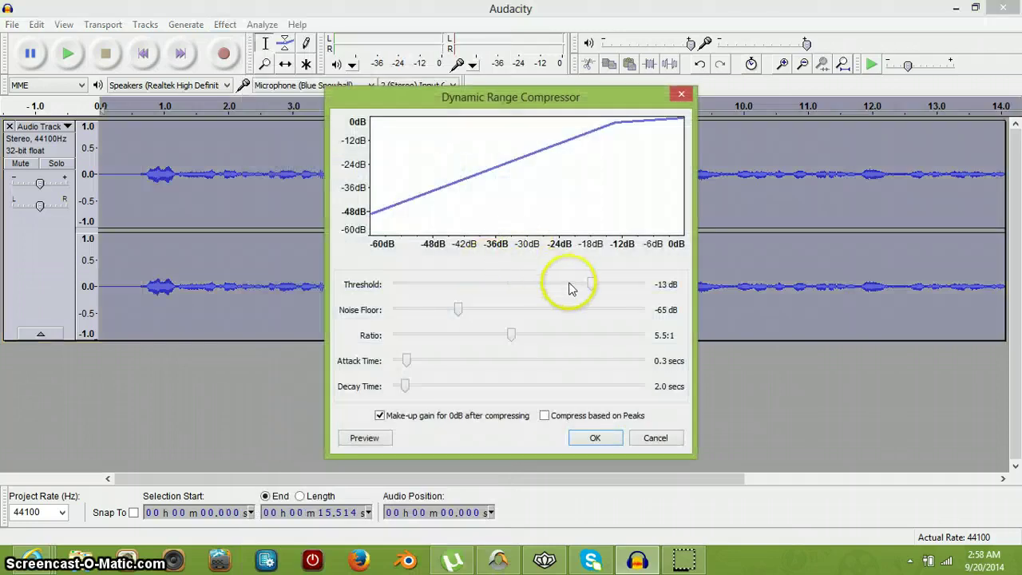
pyautogui.click(390, 436)
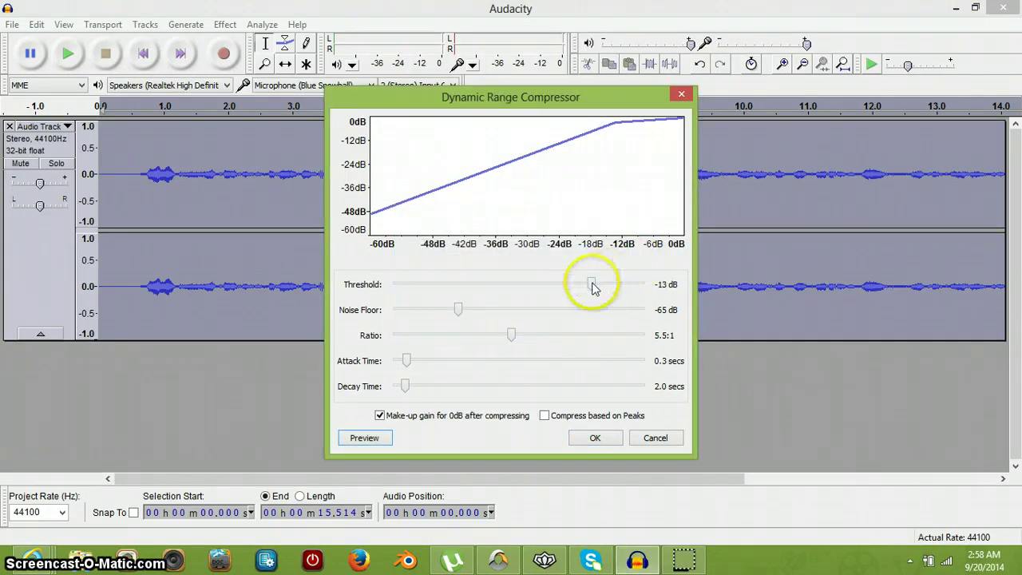
pyautogui.moveTo(591, 285); pyautogui.dragTo(627, 284)
pyautogui.click(379, 445)
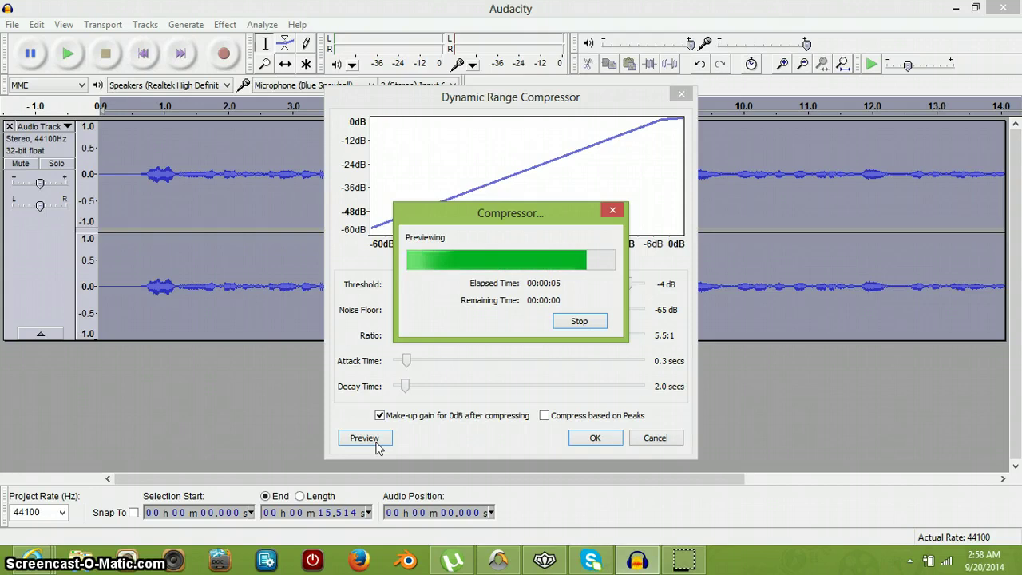
pyautogui.click(681, 96)
# - Preview and apply Hard Limiter to the voice track with a -8.65 dB limit
pyautogui.click(227, 27)
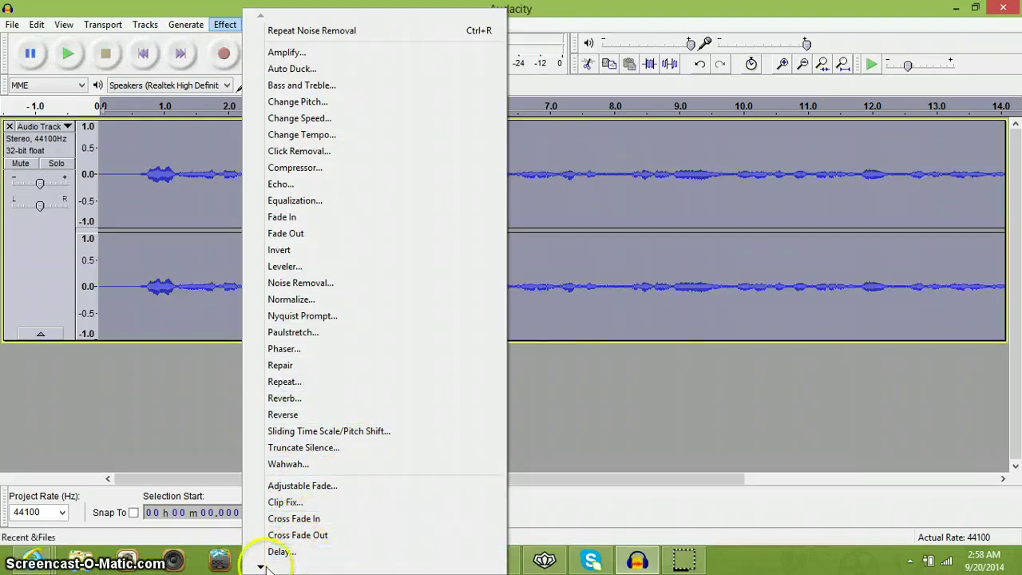
pyautogui.click(285, 552)
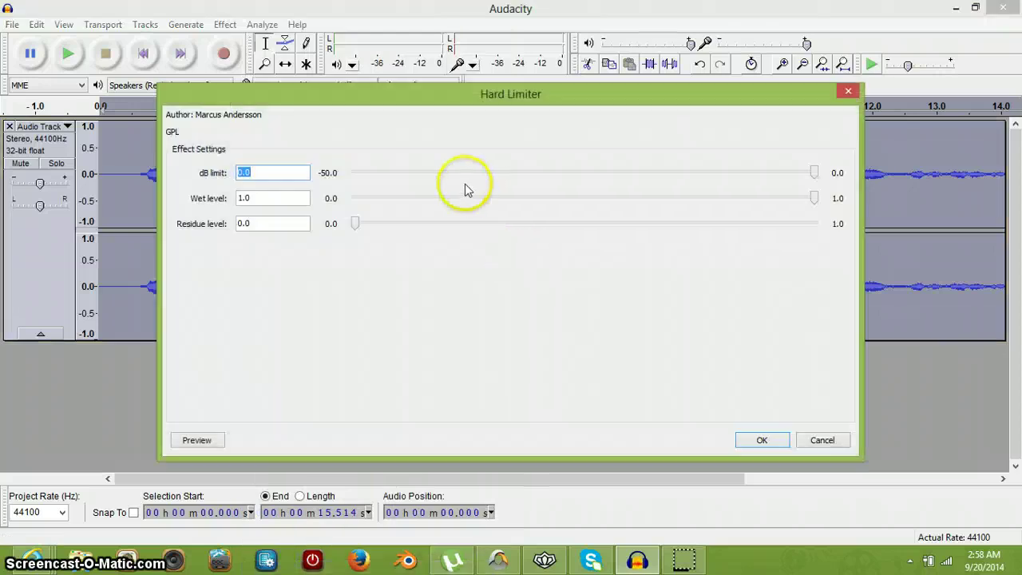
pyautogui.click(790, 172)
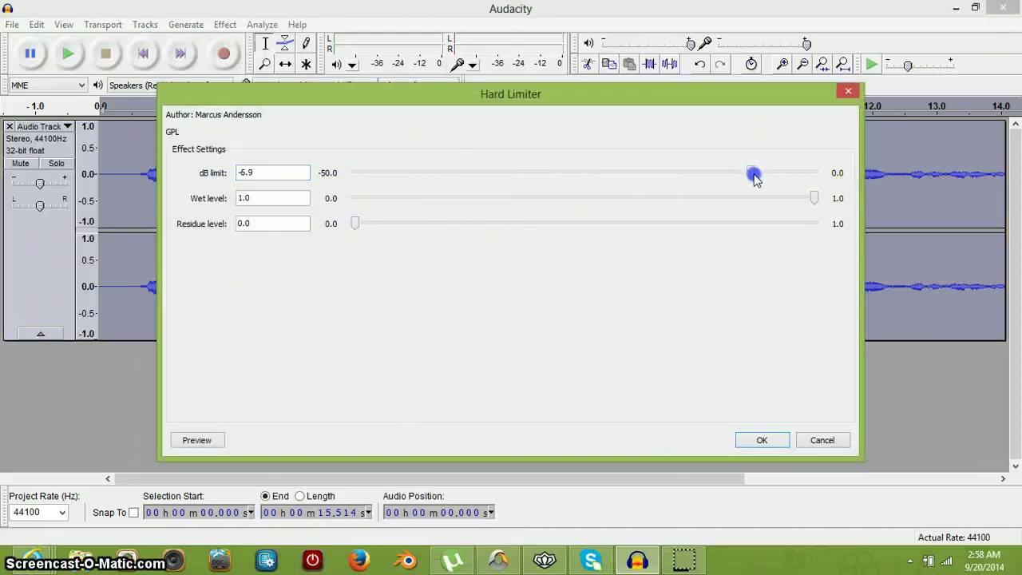
pyautogui.click(217, 441)
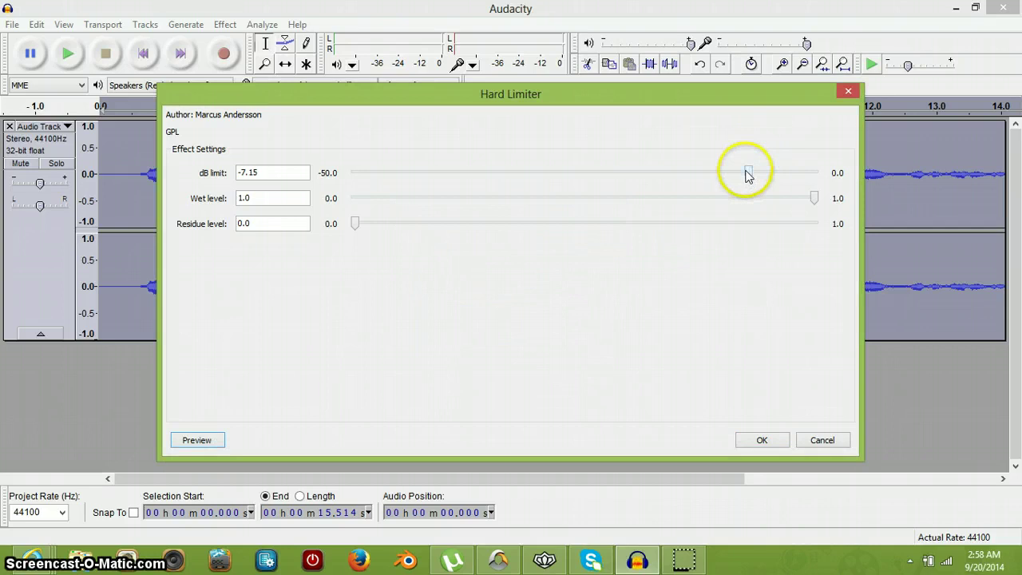
pyautogui.moveTo(747, 172); pyautogui.dragTo(743, 175)
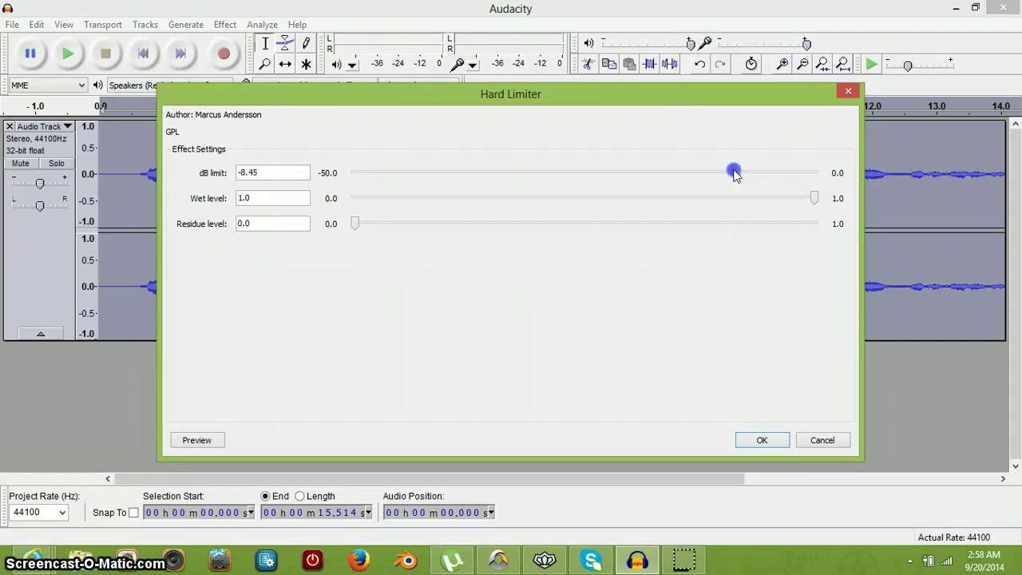
pyautogui.click(197, 441)
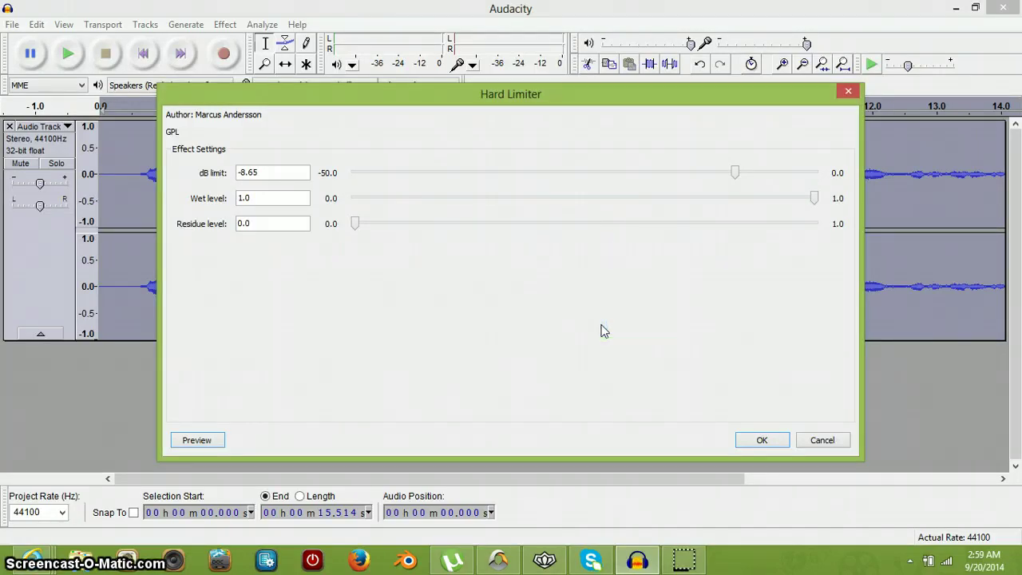
pyautogui.click(766, 440)
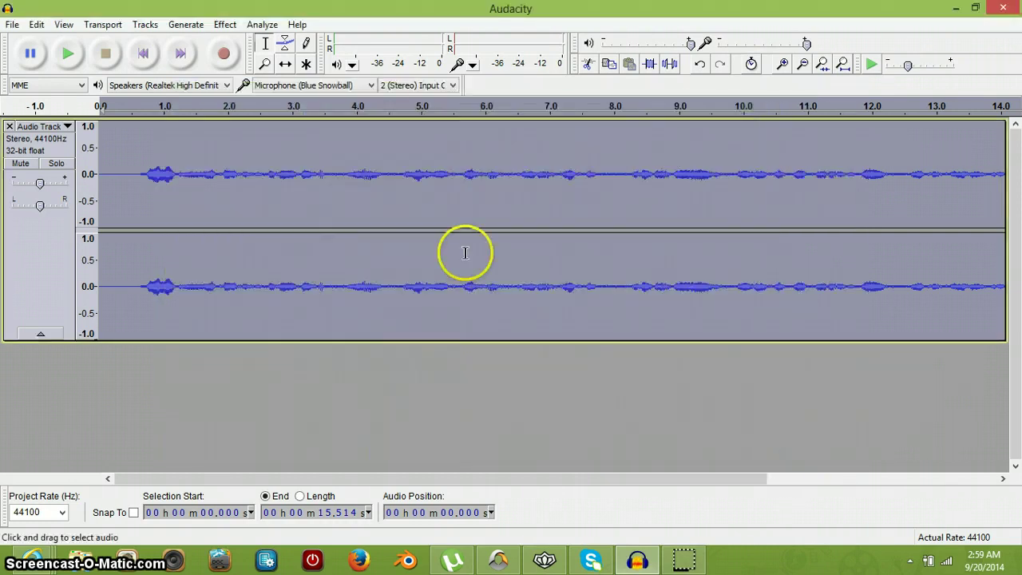
# - Open the Compressor, set the threshold to -37 dB and preview it
pyautogui.click(224, 25)
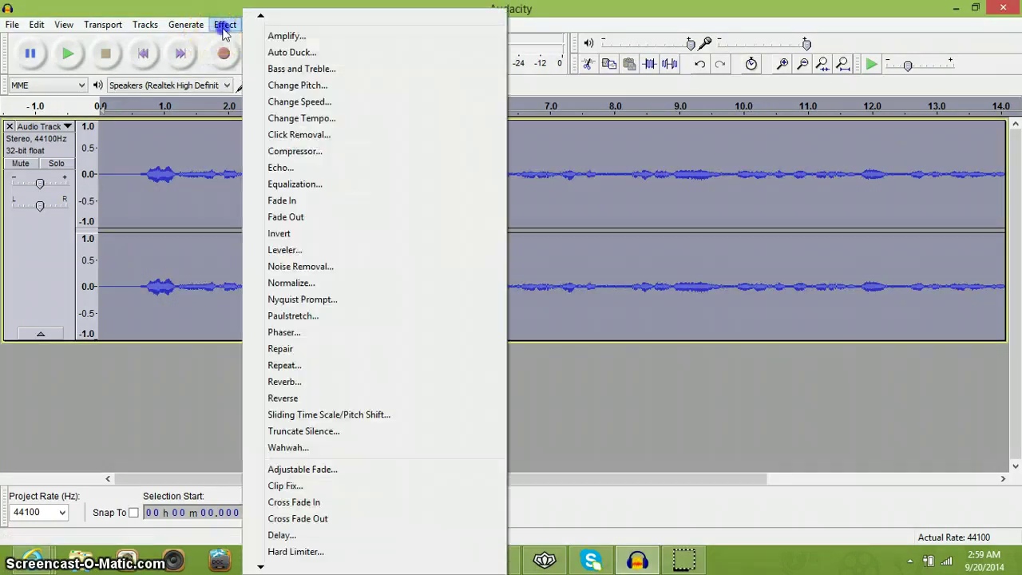
pyautogui.click(397, 152)
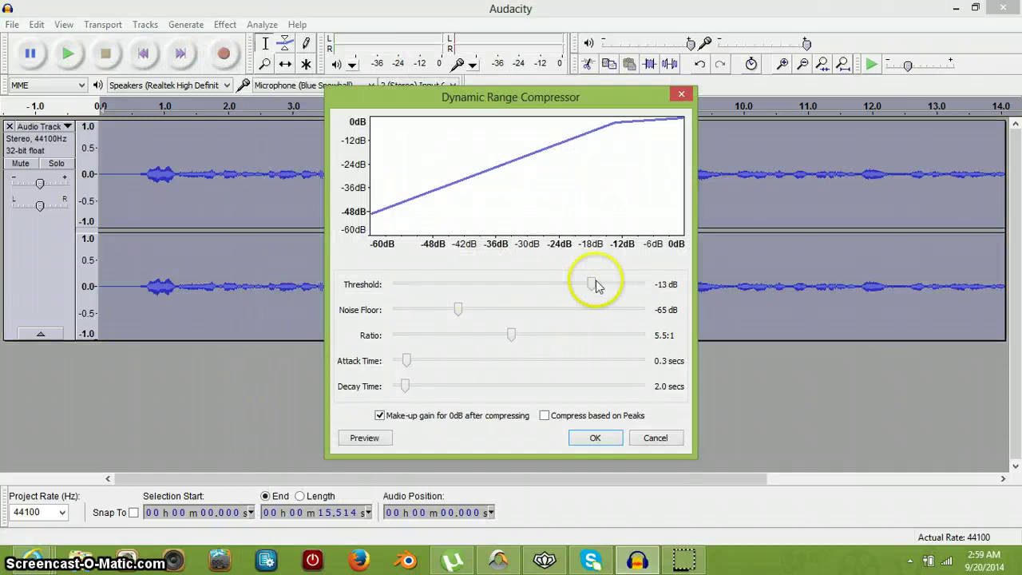
pyautogui.moveTo(598, 286)
pyautogui.mouseDown()
pyautogui.moveTo(656, 282)
pyautogui.moveTo(611, 284)
pyautogui.mouseUp()
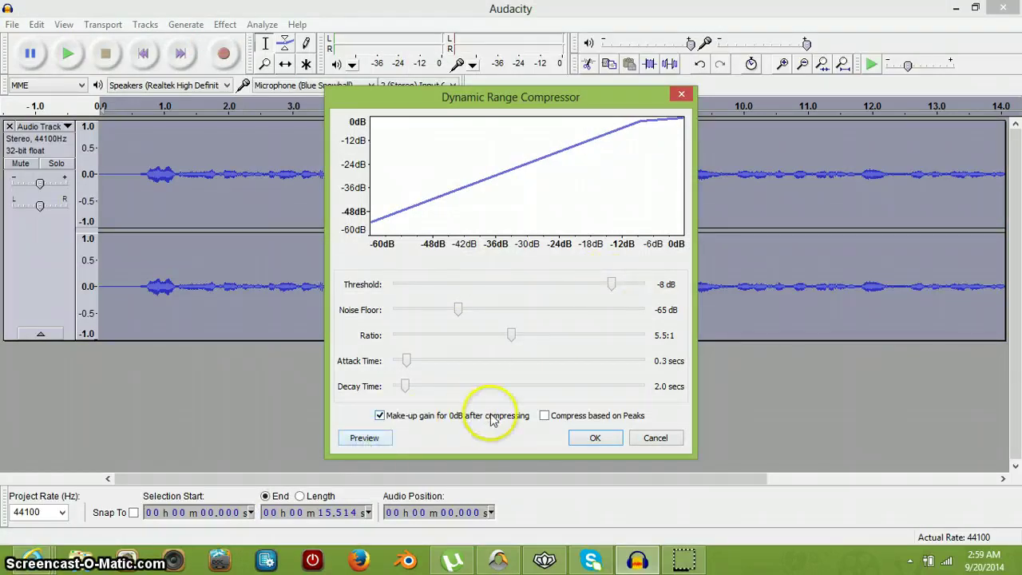
pyautogui.click(365, 440)
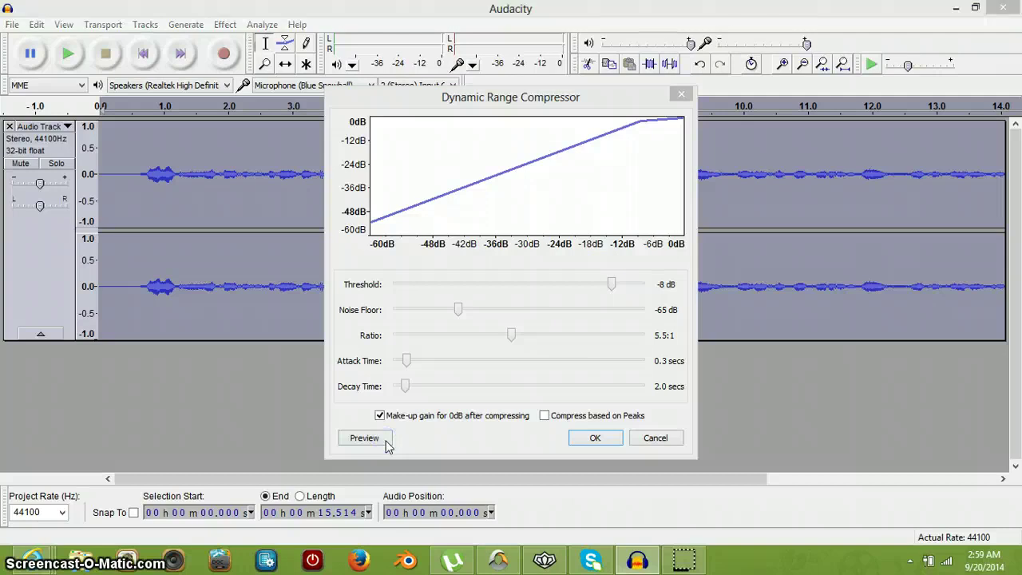
pyautogui.click(595, 323)
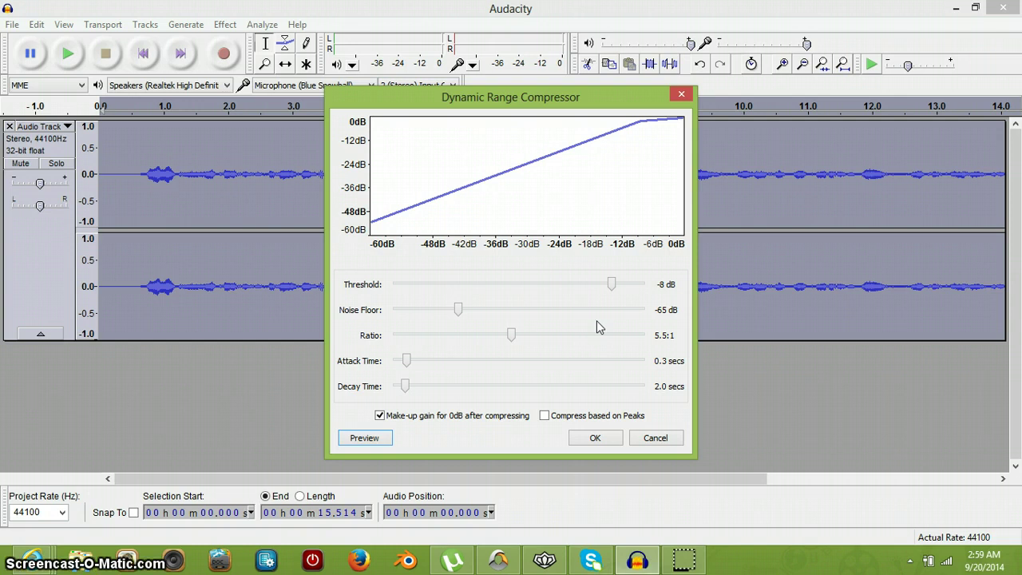
pyautogui.moveTo(611, 284); pyautogui.dragTo(493, 293)
pyautogui.click(364, 438)
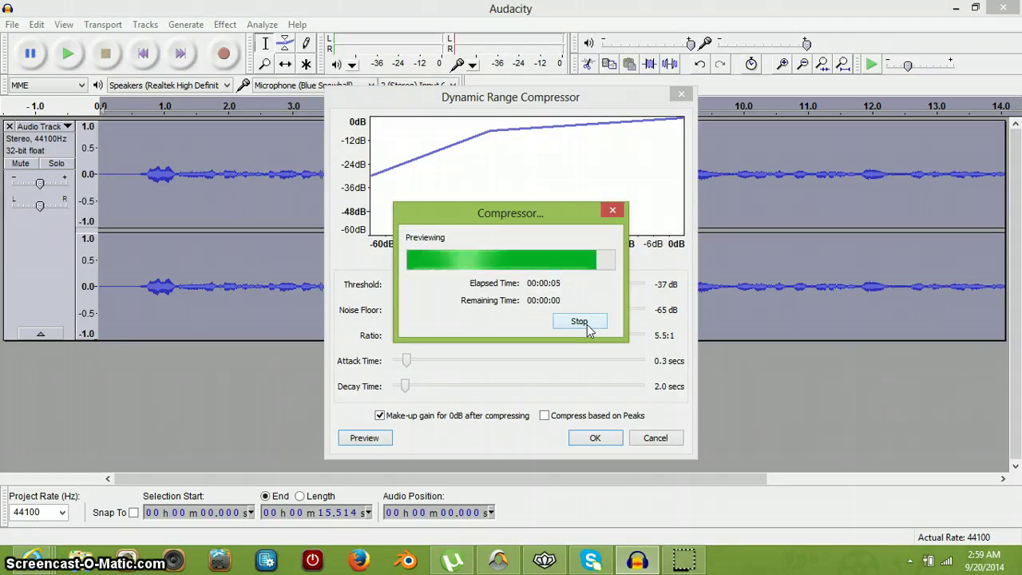
# - Set attack 1.1 s, ratio 2.5:1 and decay 1.0 s, preview, and apply the compression
pyautogui.moveTo(405, 362); pyautogui.dragTo(446, 361)
pyautogui.click(381, 439)
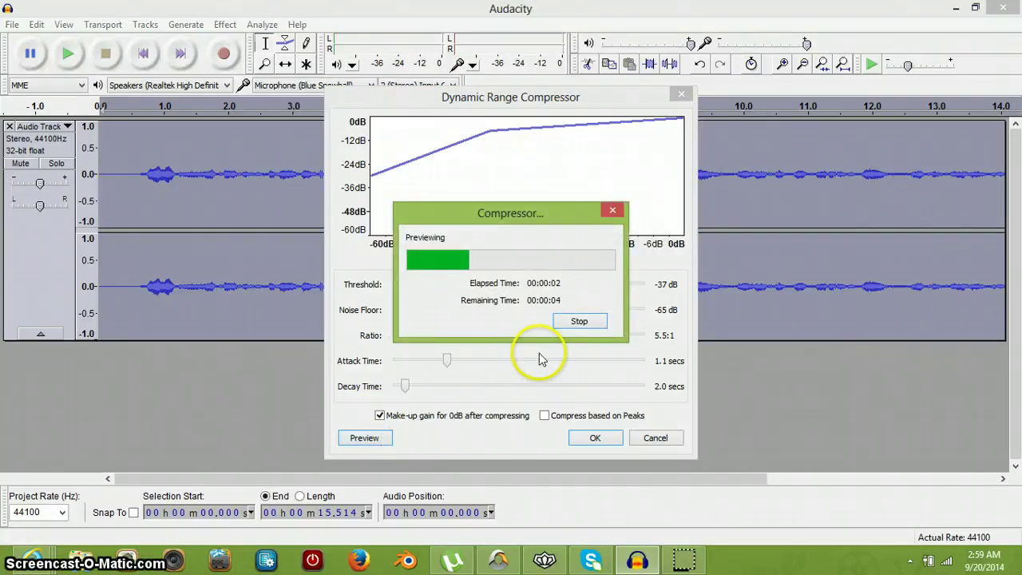
pyautogui.click(605, 323)
pyautogui.moveTo(517, 336); pyautogui.dragTo(428, 349)
pyautogui.click(369, 439)
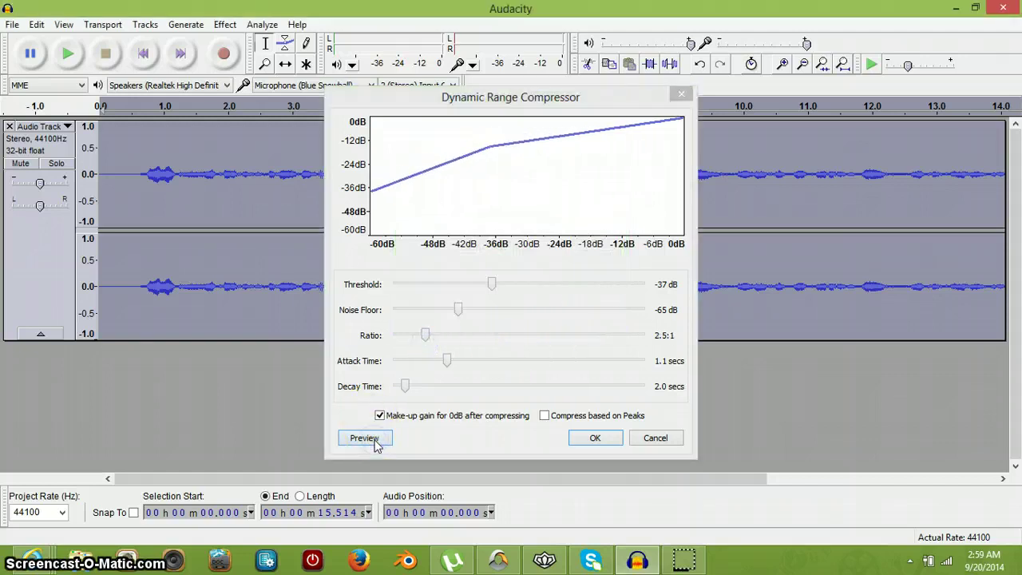
pyautogui.click(571, 330)
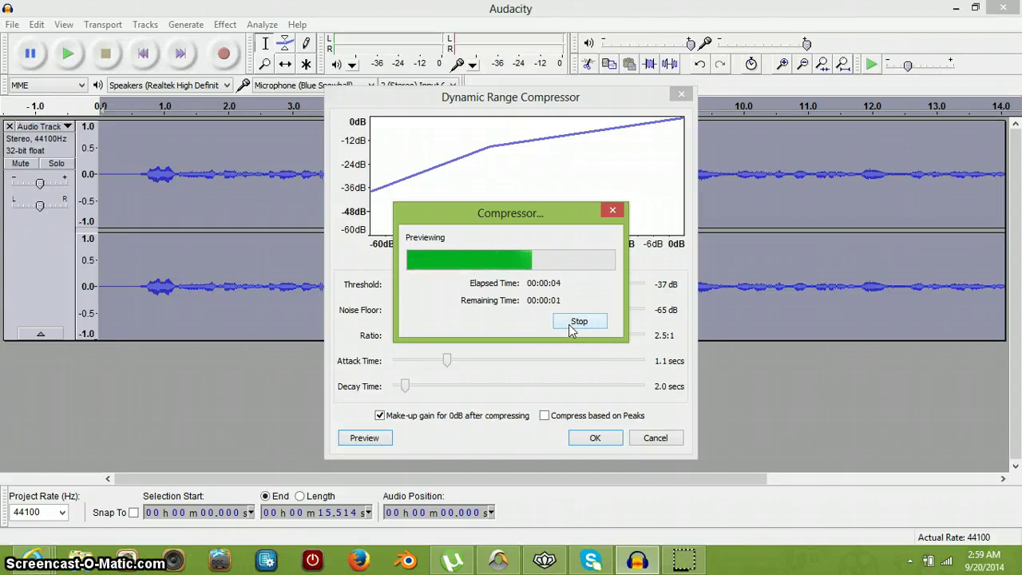
pyautogui.moveTo(404, 386); pyautogui.dragTo(396, 388)
pyautogui.click(361, 439)
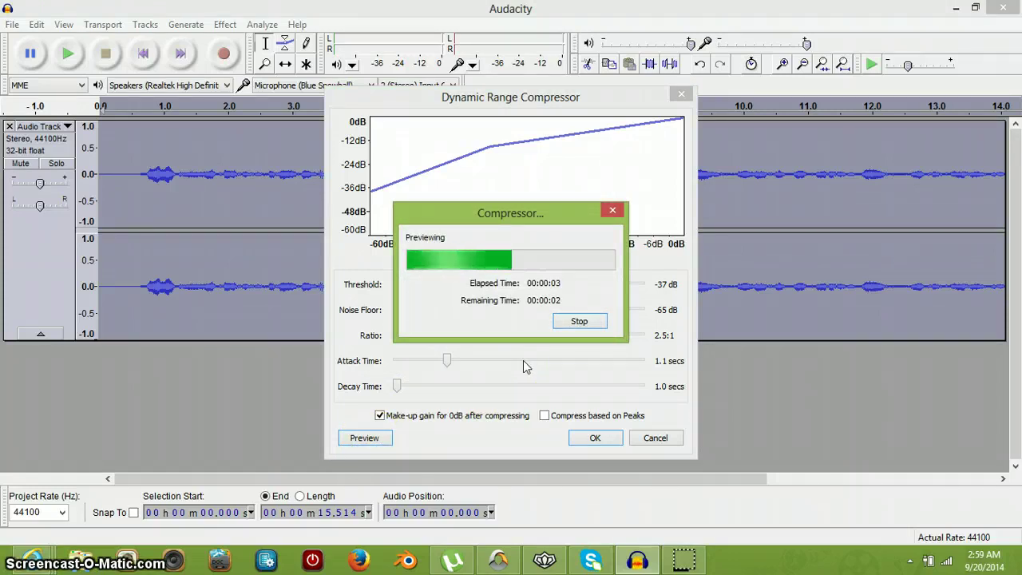
pyautogui.click(599, 442)
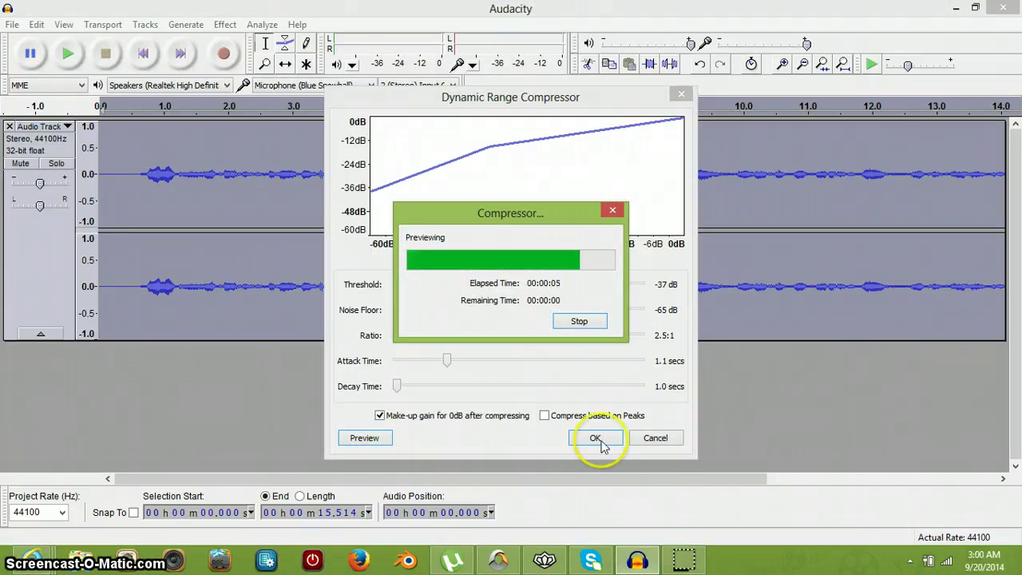
pyautogui.click(605, 442)
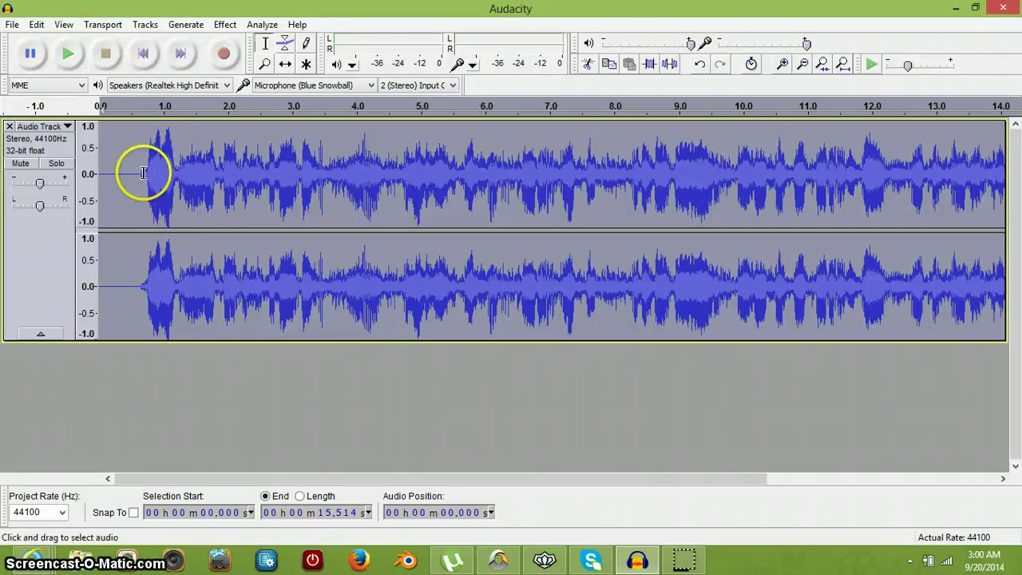
# - Delete the silent lead-in from 0 to about 0.5 s and play the trimmed track
pyautogui.moveTo(143, 173); pyautogui.dragTo(13, 163)
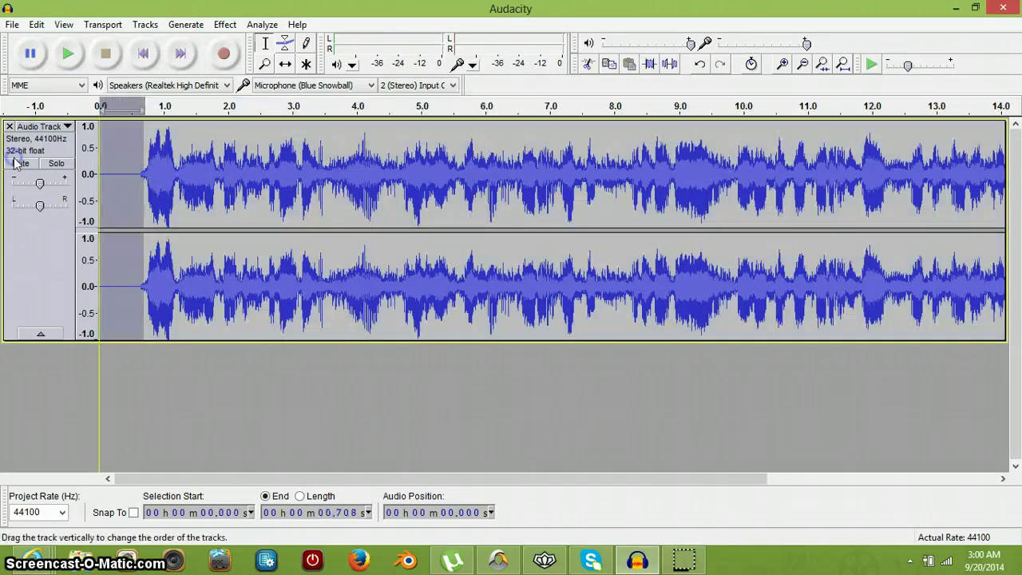
pyautogui.moveTo(133, 172); pyautogui.dragTo(16, 167)
pyautogui.press('Delete')
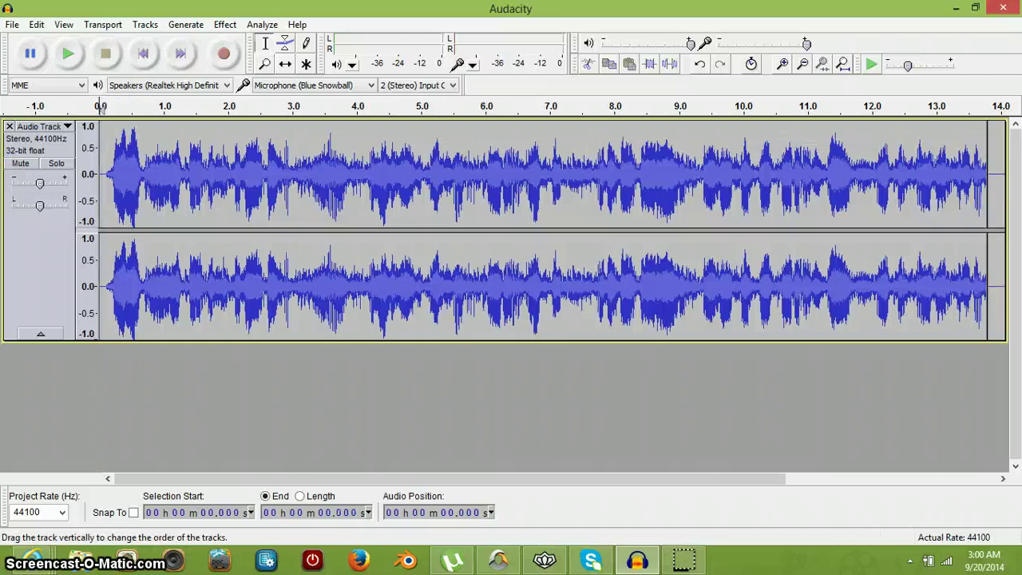
pyautogui.click(76, 54)
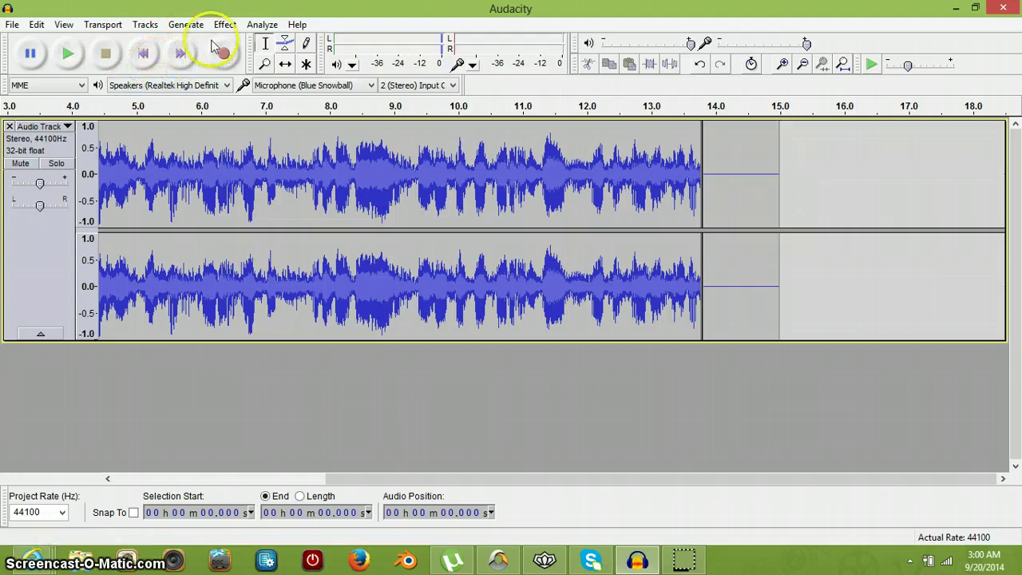
# - Undo Delete, Undo Compressor and Undo Hard Limiter in turn from the Edit menu
pyautogui.click(354, 145)
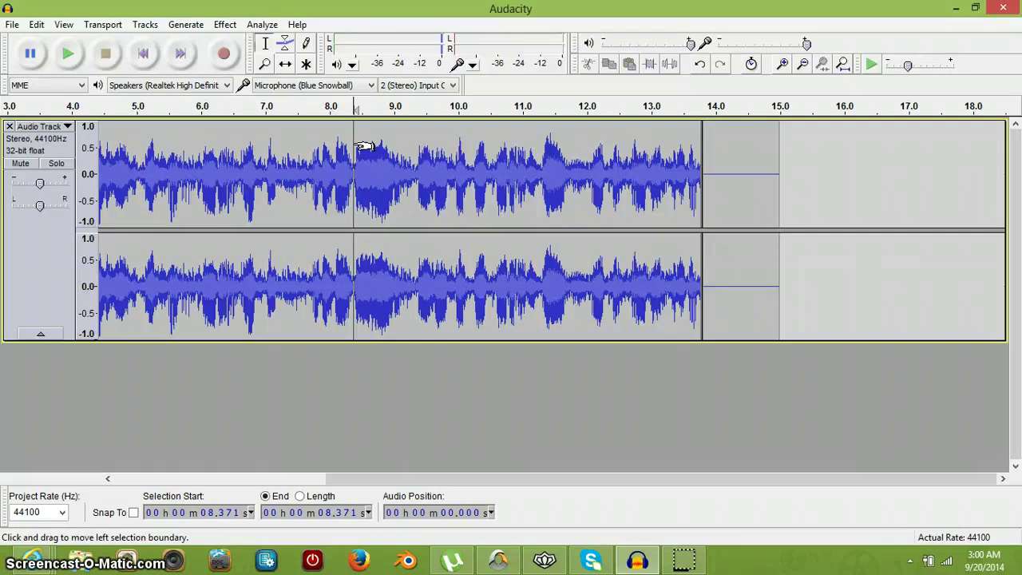
pyautogui.click(224, 25)
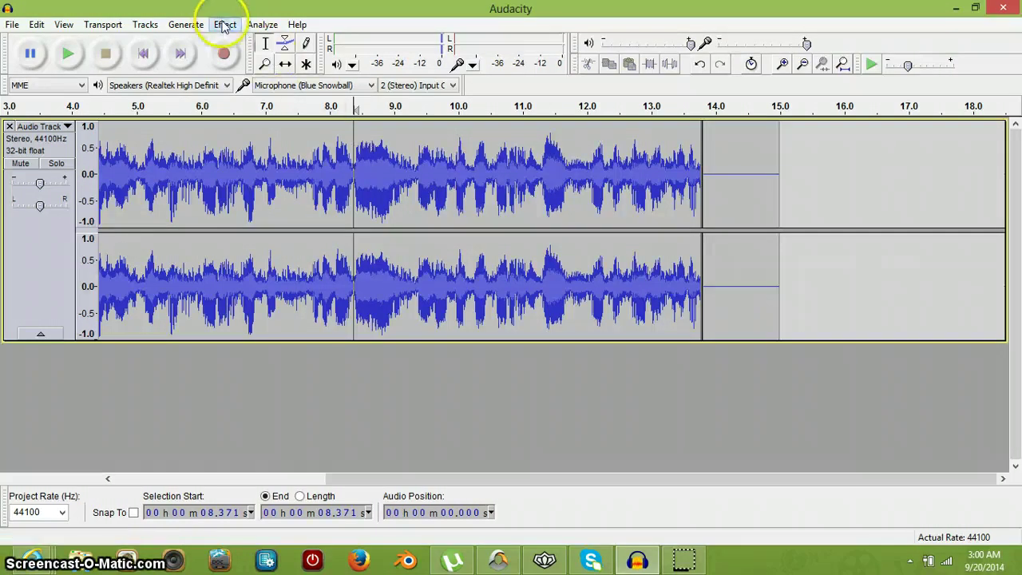
pyautogui.moveTo(36, 24)
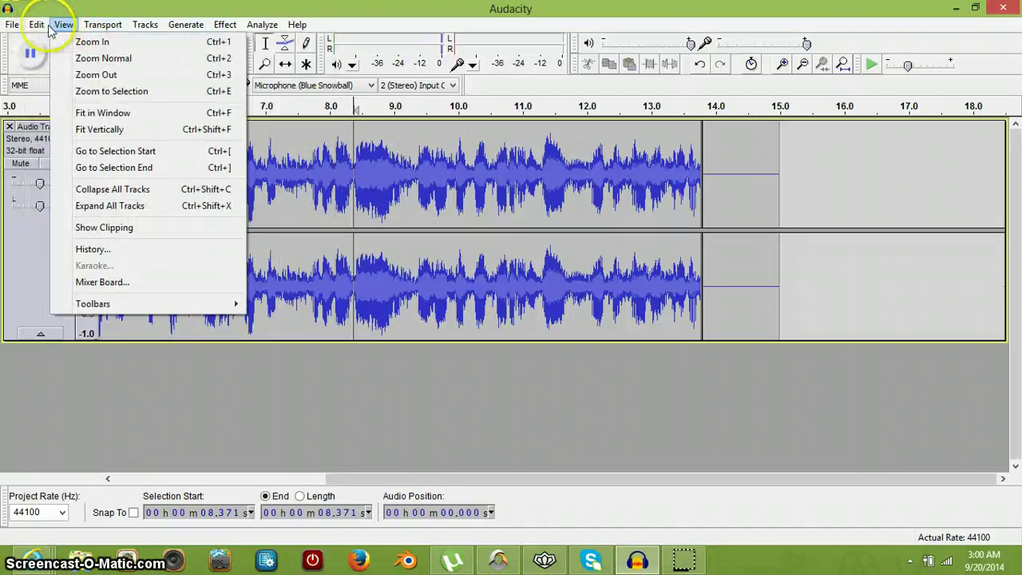
pyautogui.click(54, 41)
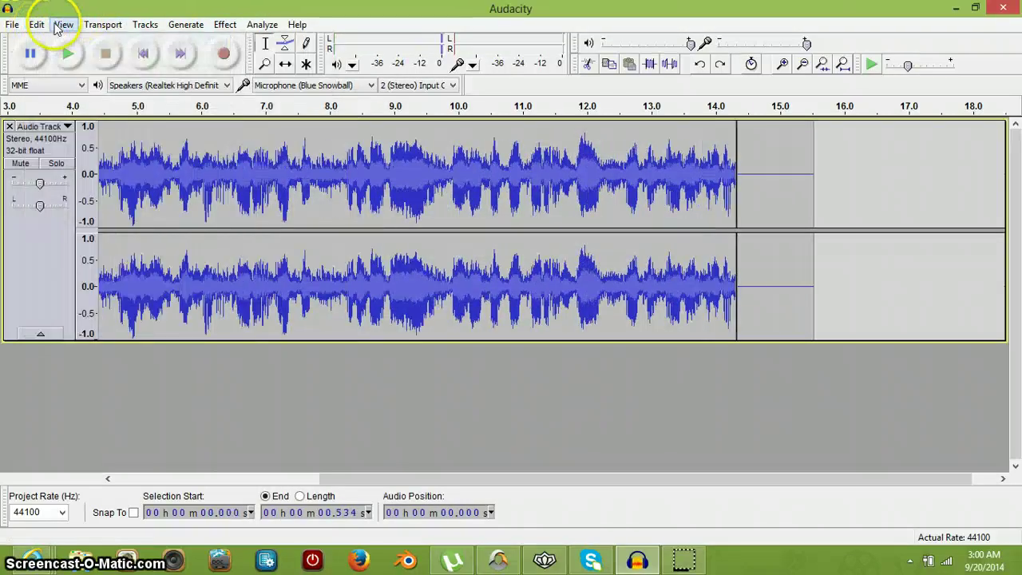
pyautogui.click(37, 25)
pyautogui.click(54, 41)
pyautogui.click(36, 24)
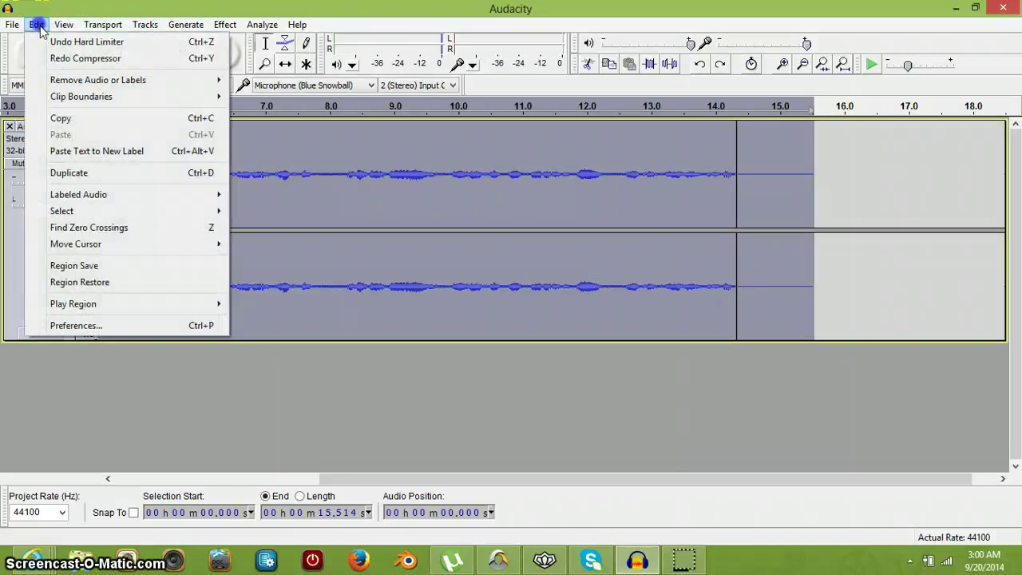
pyautogui.click(53, 42)
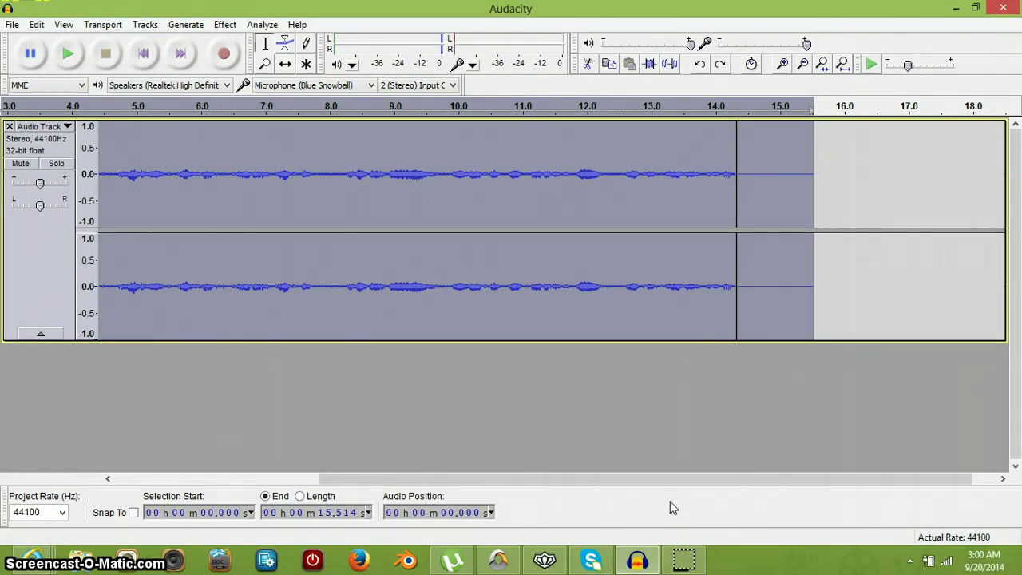
pyautogui.click(637, 561)
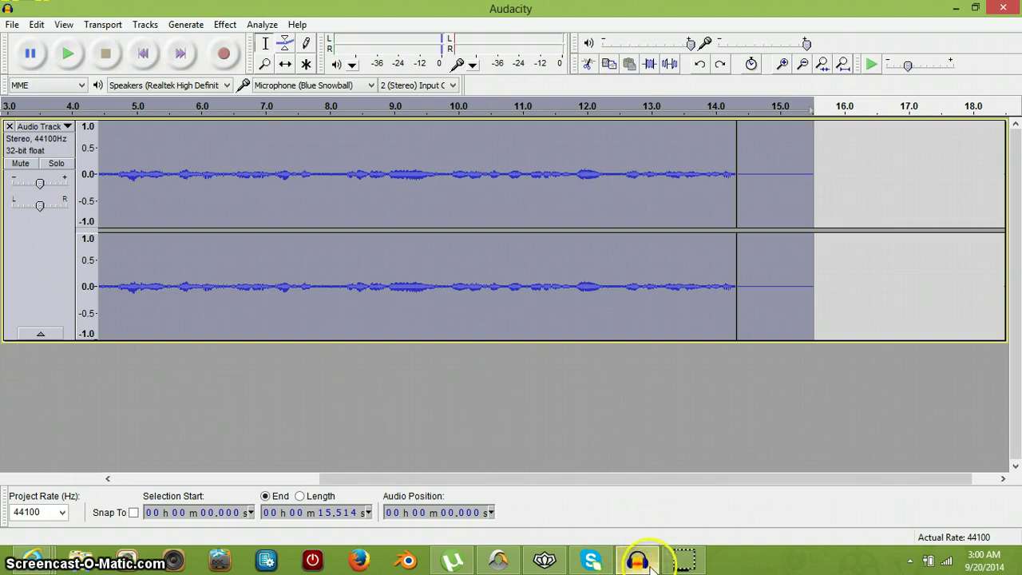